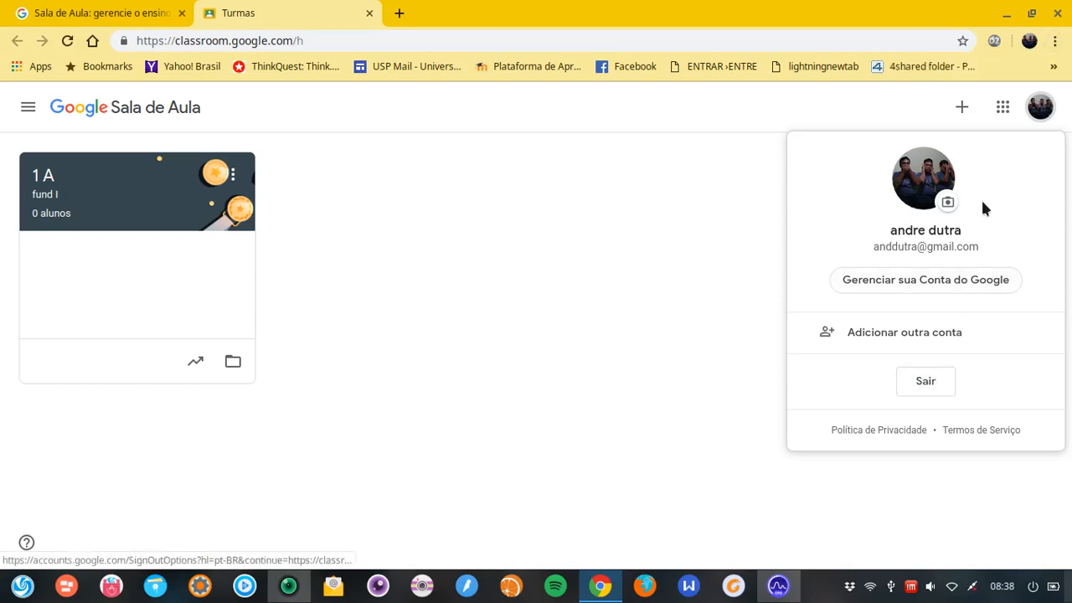
Open a Chrome incognito window and search Google for 'google sala de aula'
{"action": "left_click", "coordinate": [1056, 41]}
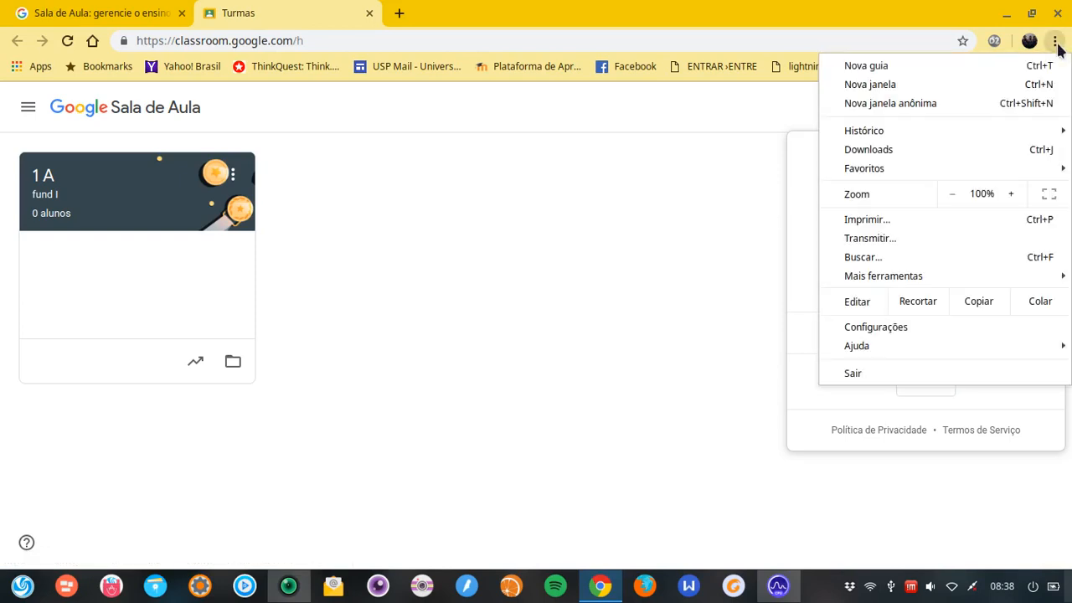
{"action": "left_click", "coordinate": [931, 104]}
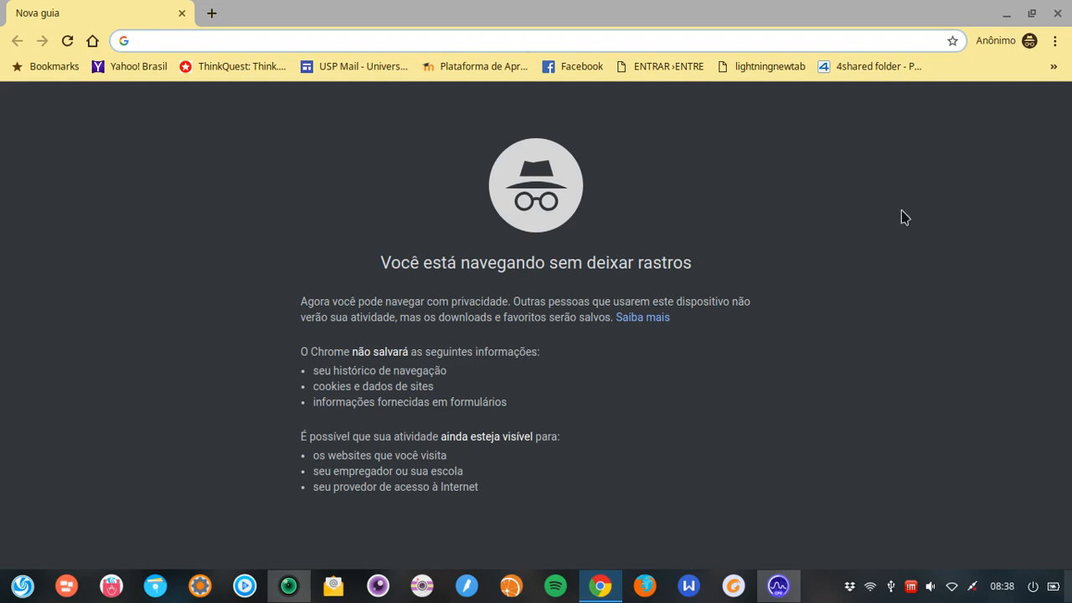
{"action": "type", "text": "goo"}
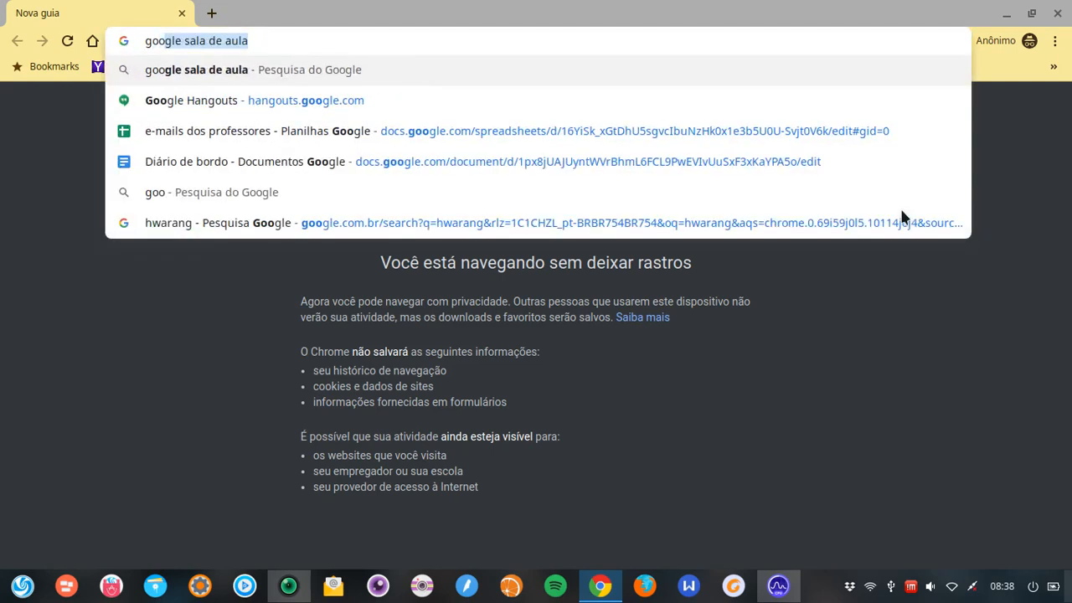
{"action": "key", "text": "Return"}
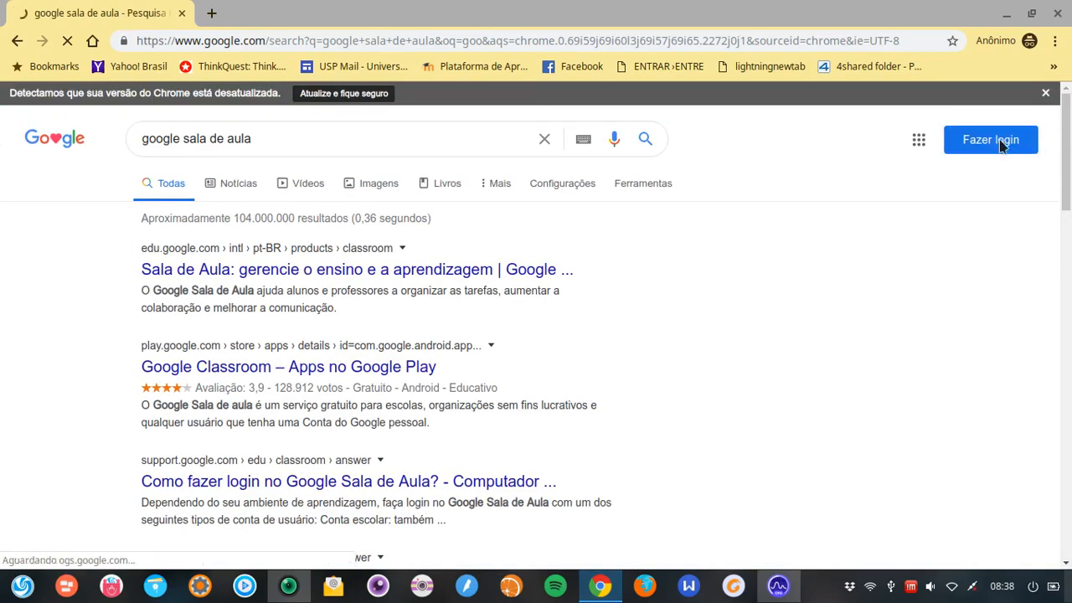
Sign in to the teacher test account by entering its e-mail and the account password
{"action": "left_click", "coordinate": [1004, 144]}
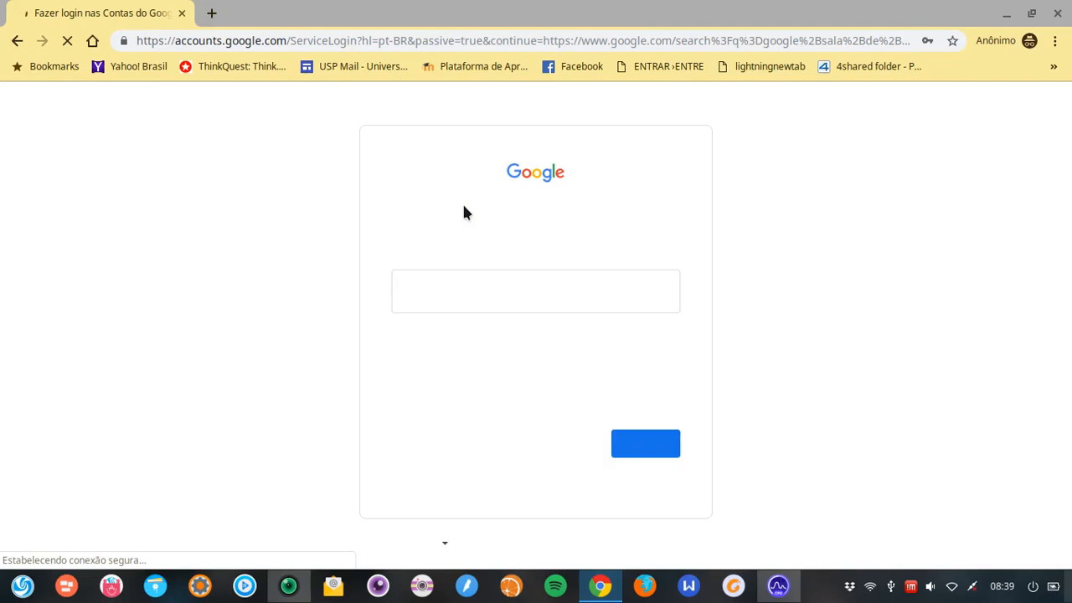
{"action": "left_click", "coordinate": [502, 291]}
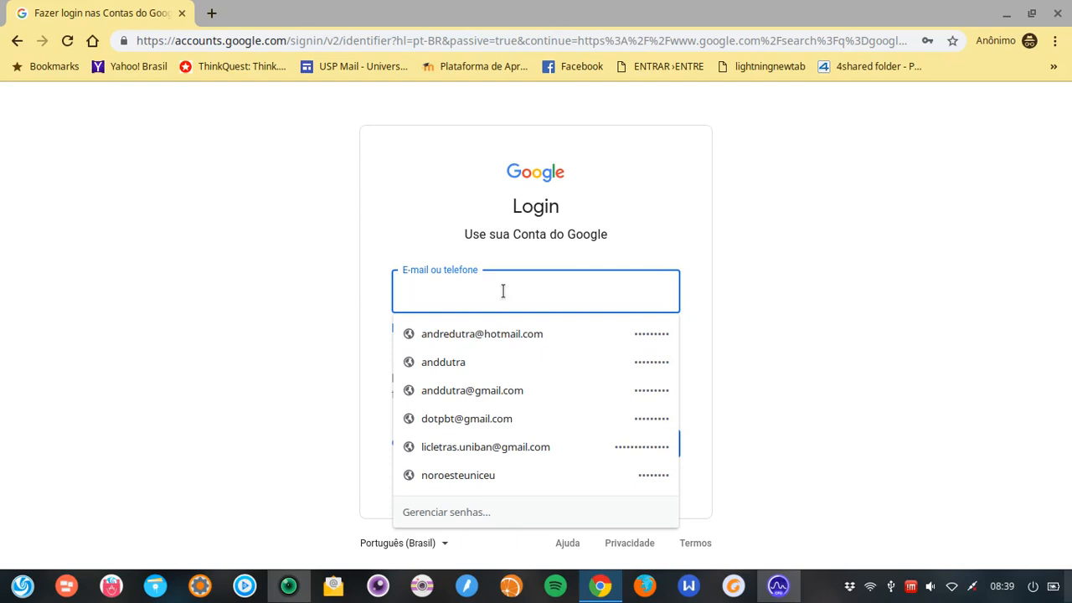
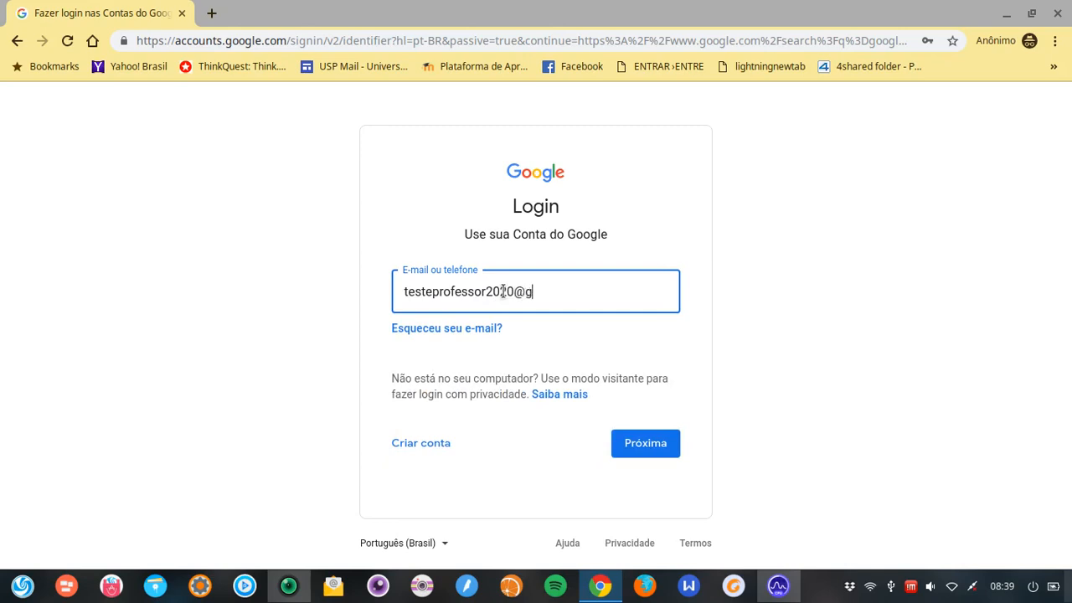
{"action": "left_click", "coordinate": [642, 452]}
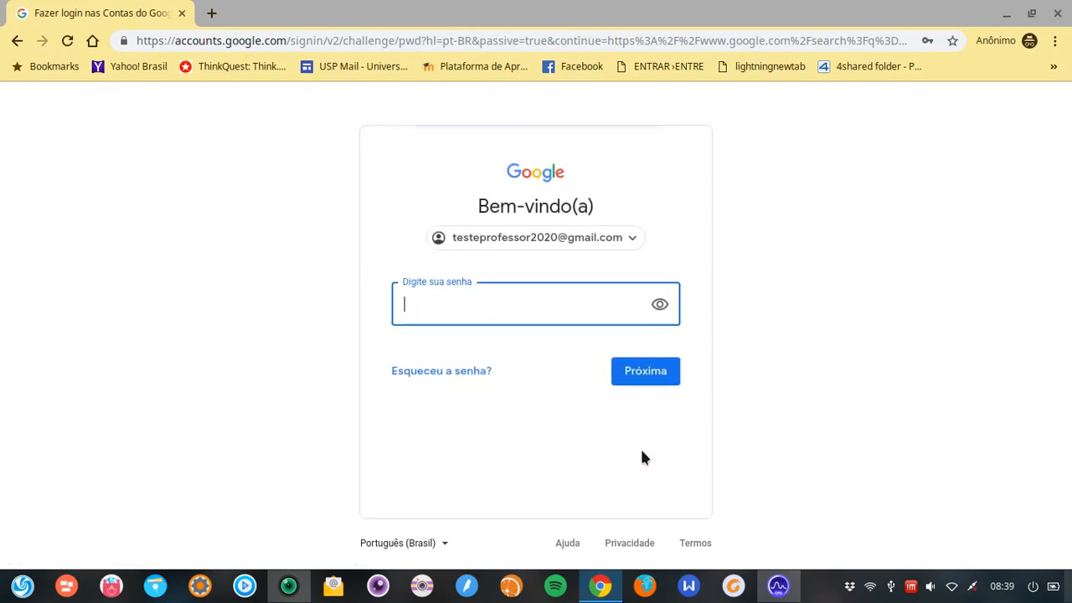
{"action": "type", "text": "•••••••••"}
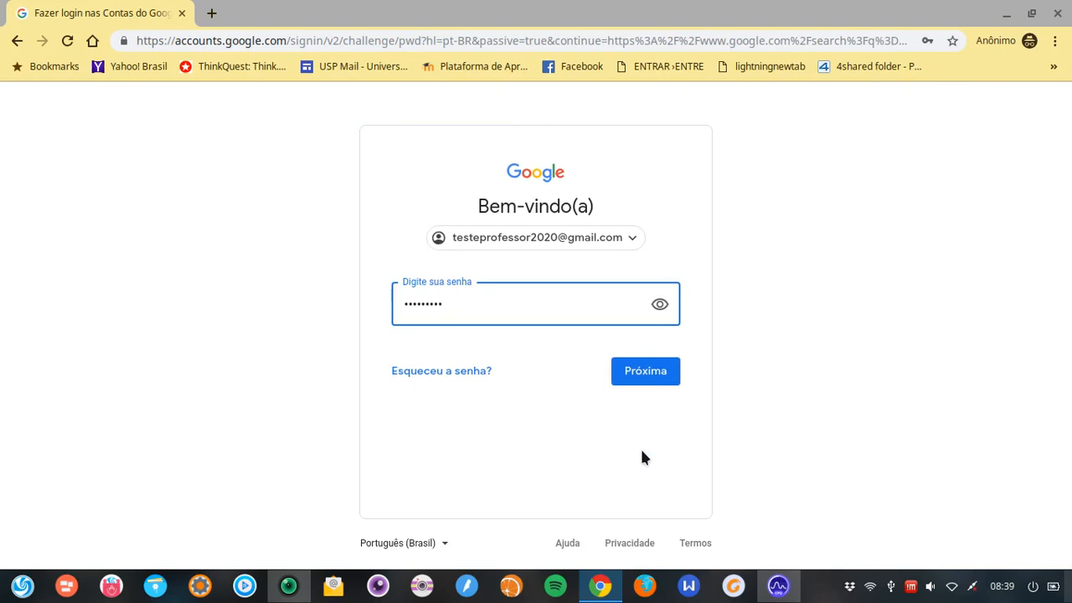
{"action": "key", "text": "Return"}
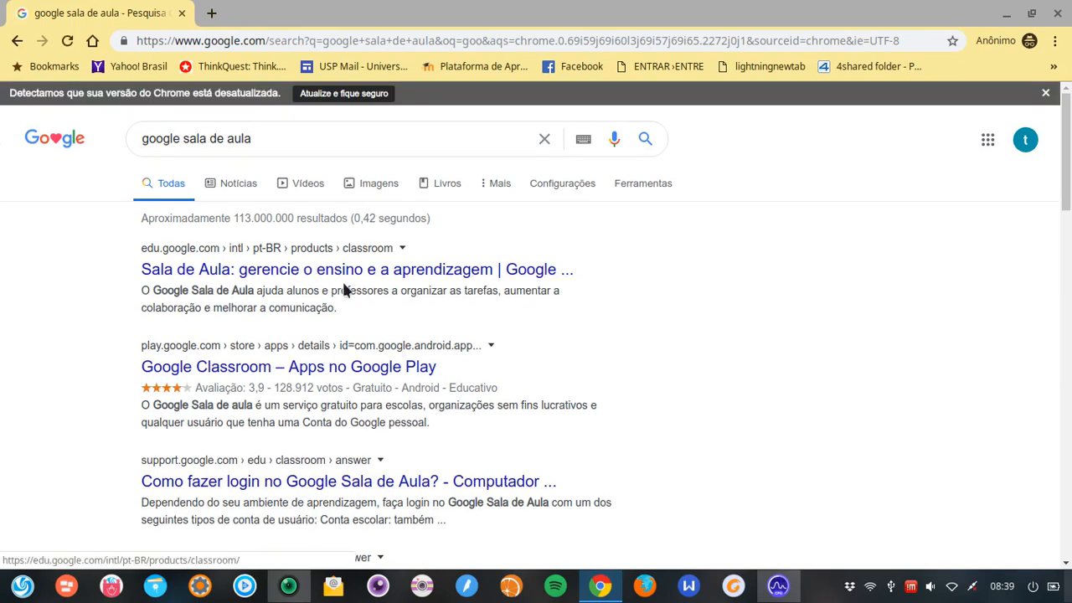
Open Google Drive from the Google apps grid
{"action": "left_click", "coordinate": [988, 142]}
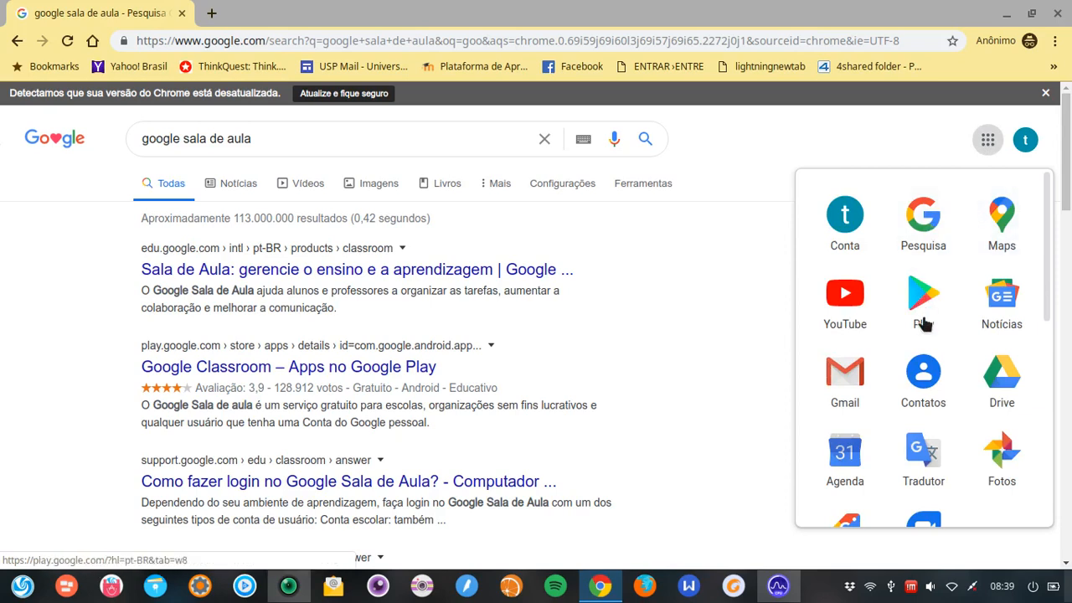
{"action": "mouse_move", "coordinate": [1045, 201]}
{"action": "left_mouse_down"}
{"action": "mouse_move", "coordinate": [1057, 423]}
{"action": "mouse_move", "coordinate": [1048, 198]}
{"action": "mouse_move", "coordinate": [1064, 411]}
{"action": "mouse_move", "coordinate": [1053, 347]}
{"action": "mouse_move", "coordinate": [1060, 211]}
{"action": "left_mouse_up"}
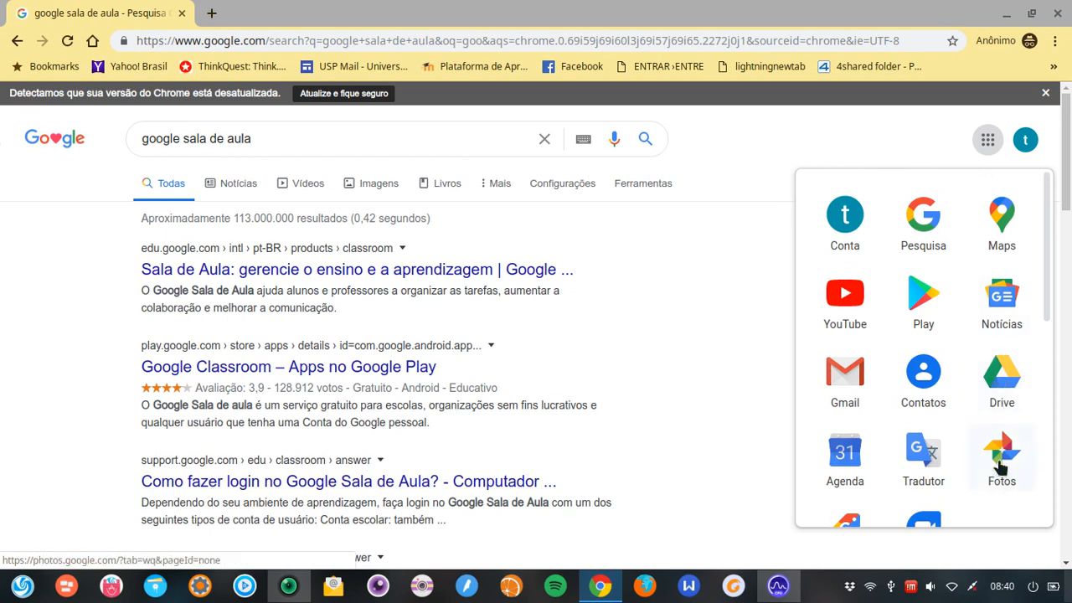
{"action": "left_click", "coordinate": [1003, 381]}
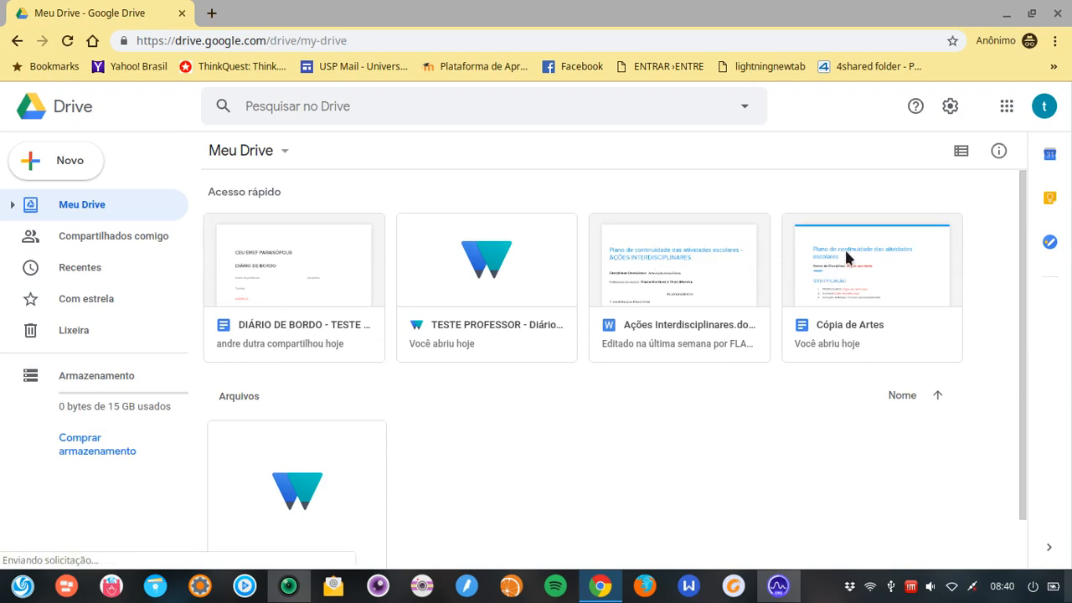
Show the Compartilhados comigo page in Google Drive
{"action": "scroll", "coordinate": [716, 224], "scroll_direction": "down", "scroll_amount": 1}
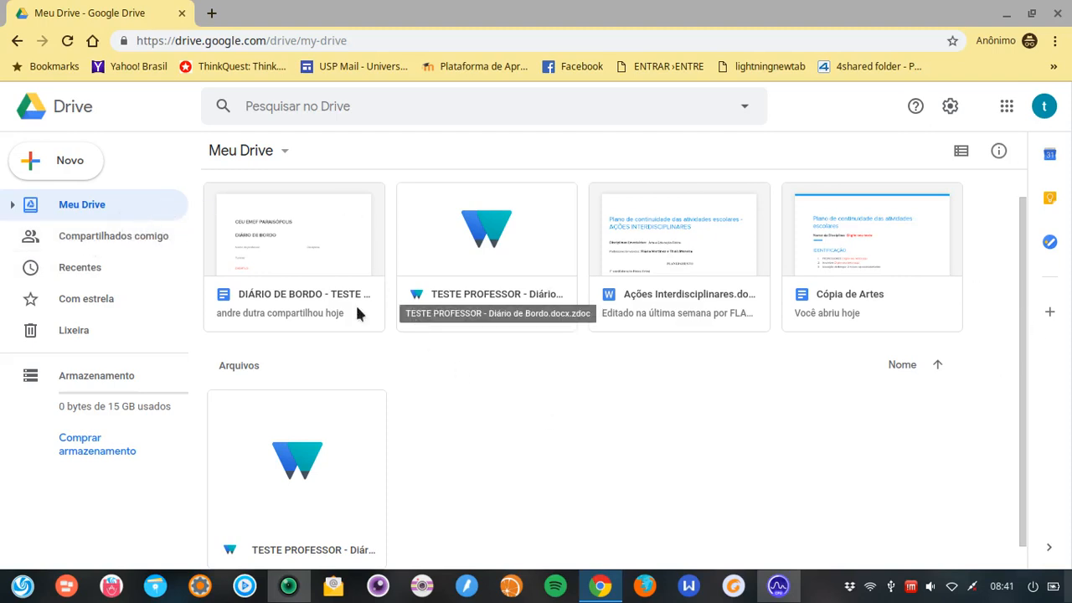
{"action": "left_click", "coordinate": [92, 242]}
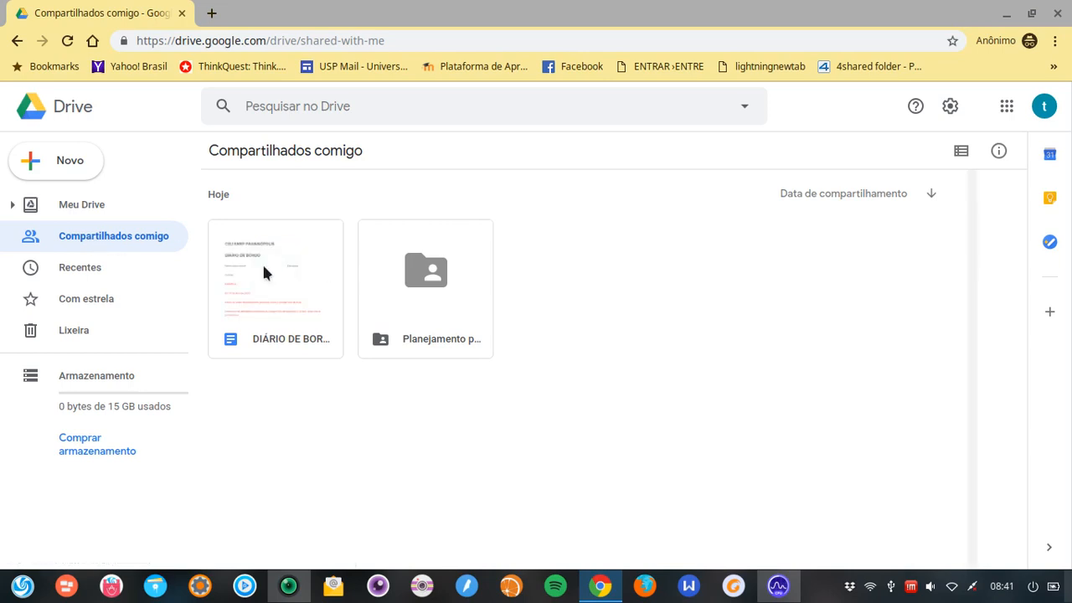
Open the Planejamento para continuidade das aulas folder, then its 7os anos subfolder
{"action": "left_click", "coordinate": [428, 286]}
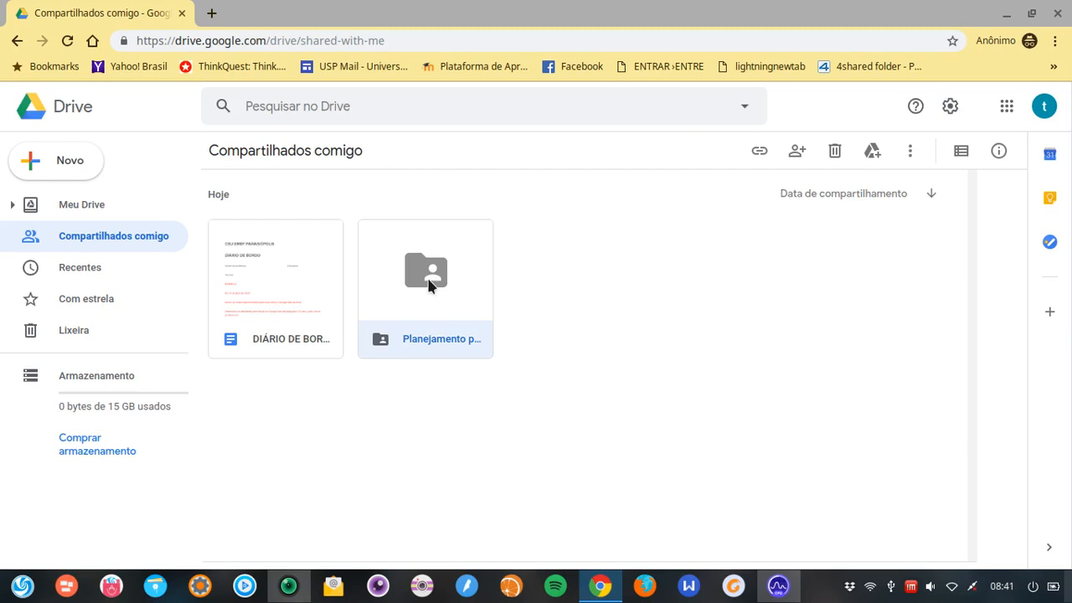
{"action": "double_click", "coordinate": [429, 286]}
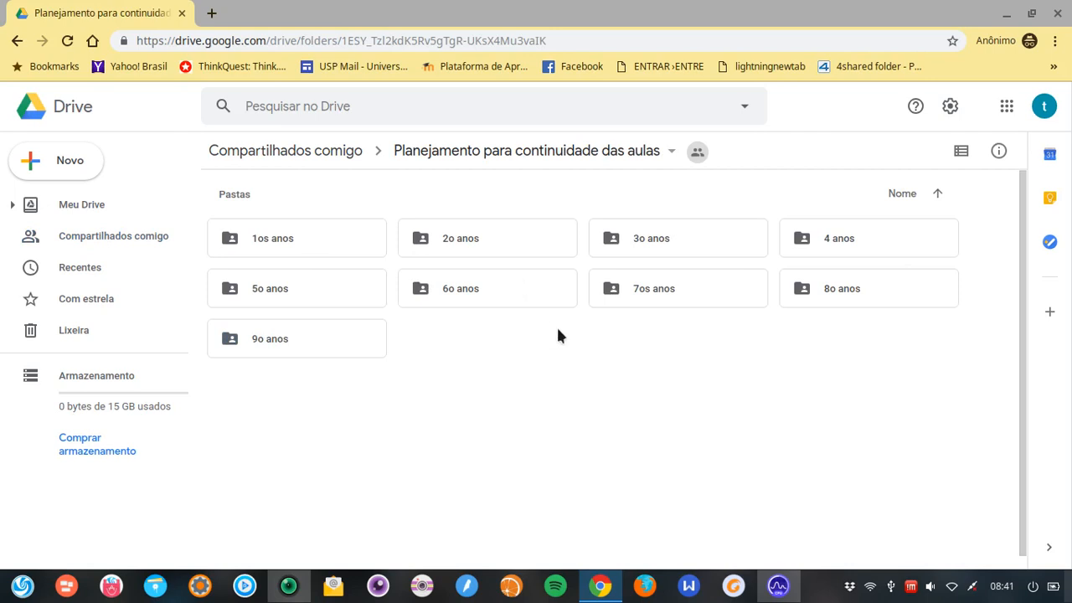
{"action": "left_click", "coordinate": [670, 293]}
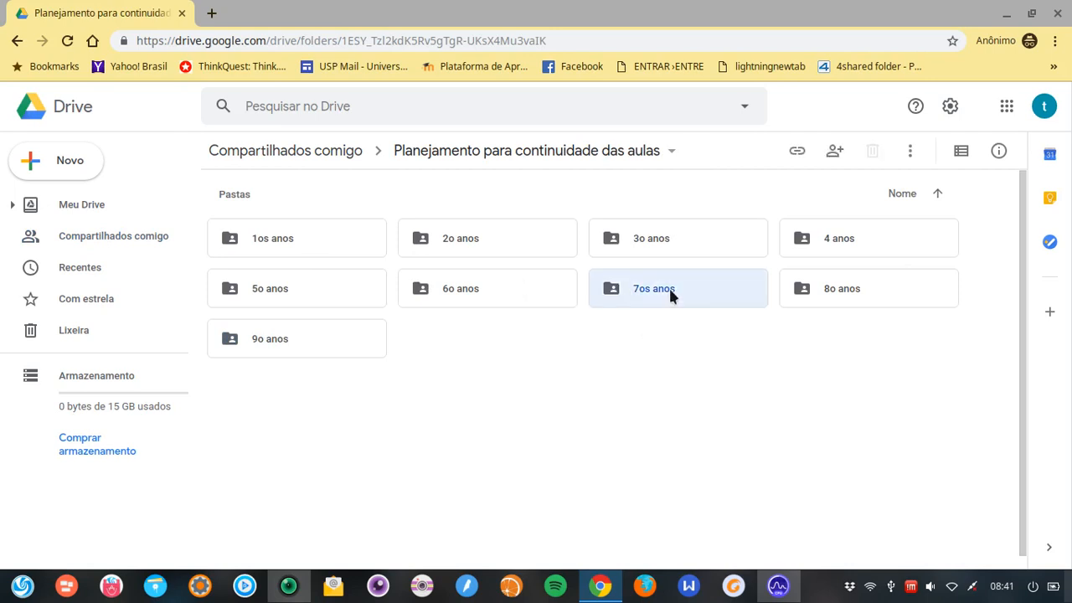
{"action": "double_click", "coordinate": [669, 288]}
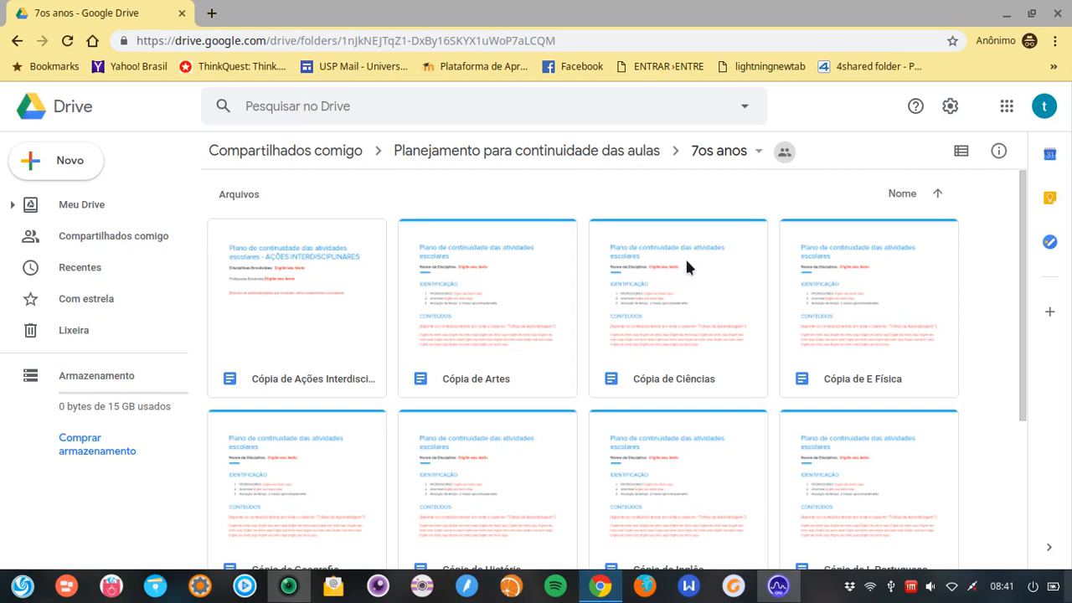
Open the Cópia de História document from the 7os anos folder
{"action": "scroll", "coordinate": [686, 281], "scroll_direction": "down", "scroll_amount": 2}
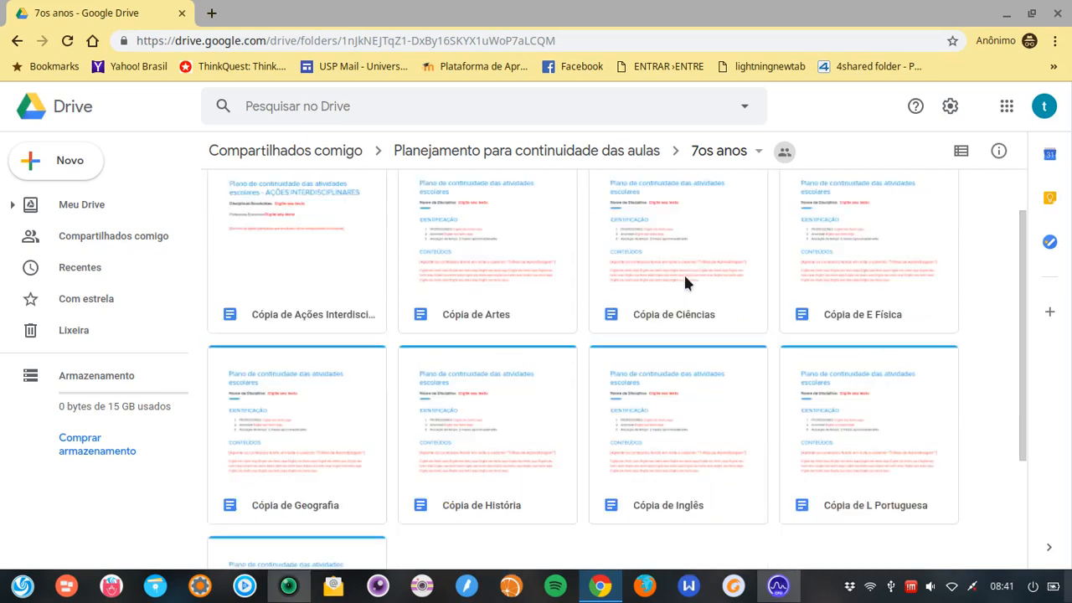
{"action": "double_click", "coordinate": [512, 372]}
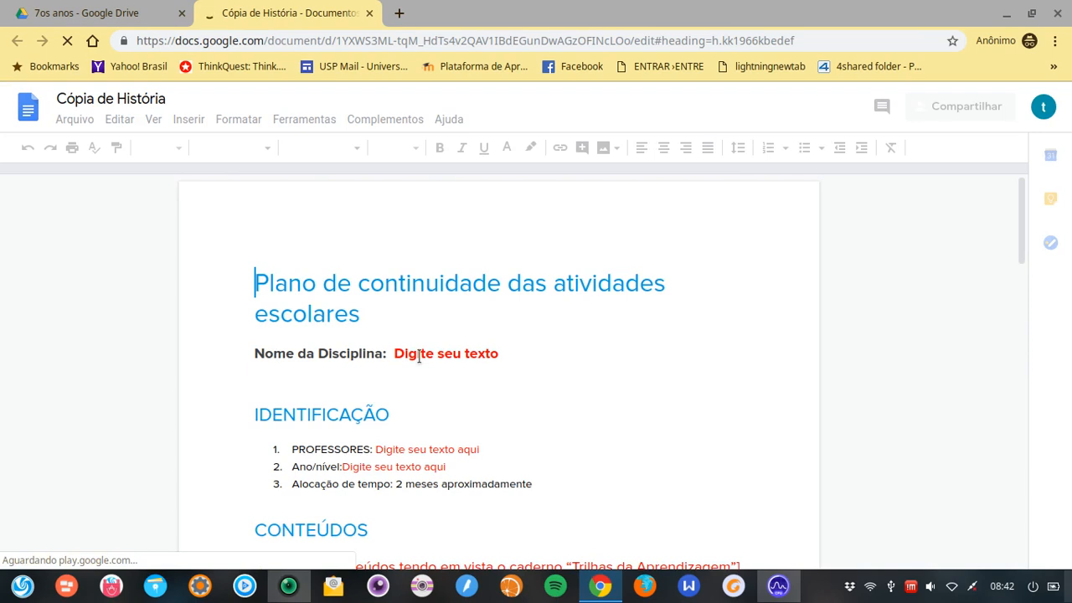
Replace the red Nome da Disciplina placeholder with 'História'
{"action": "left_click", "coordinate": [417, 355]}
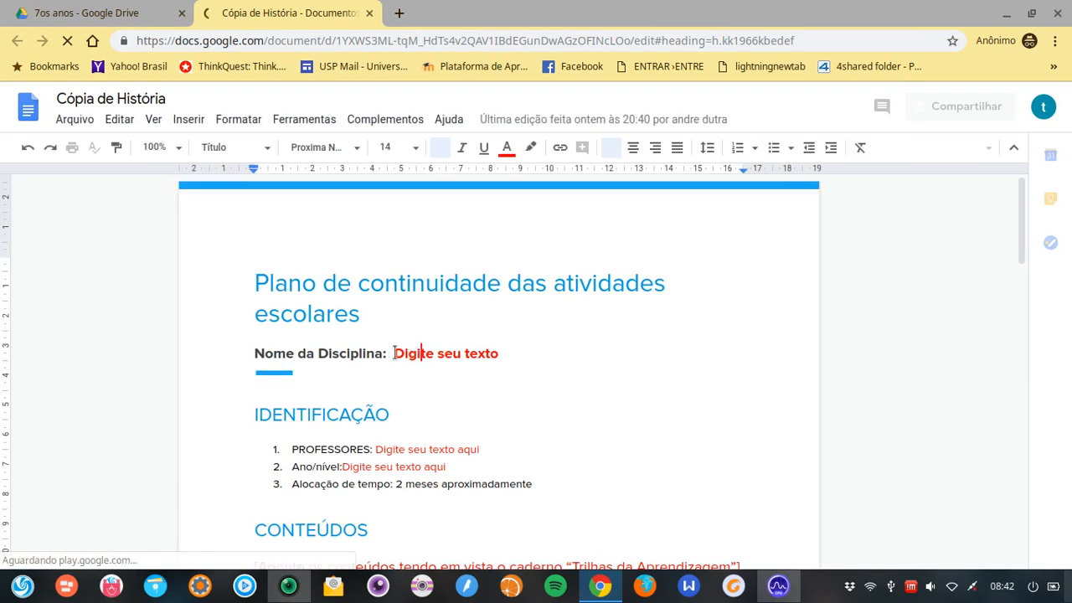
{"action": "scroll", "coordinate": [477, 349], "scroll_direction": "down", "scroll_amount": 3}
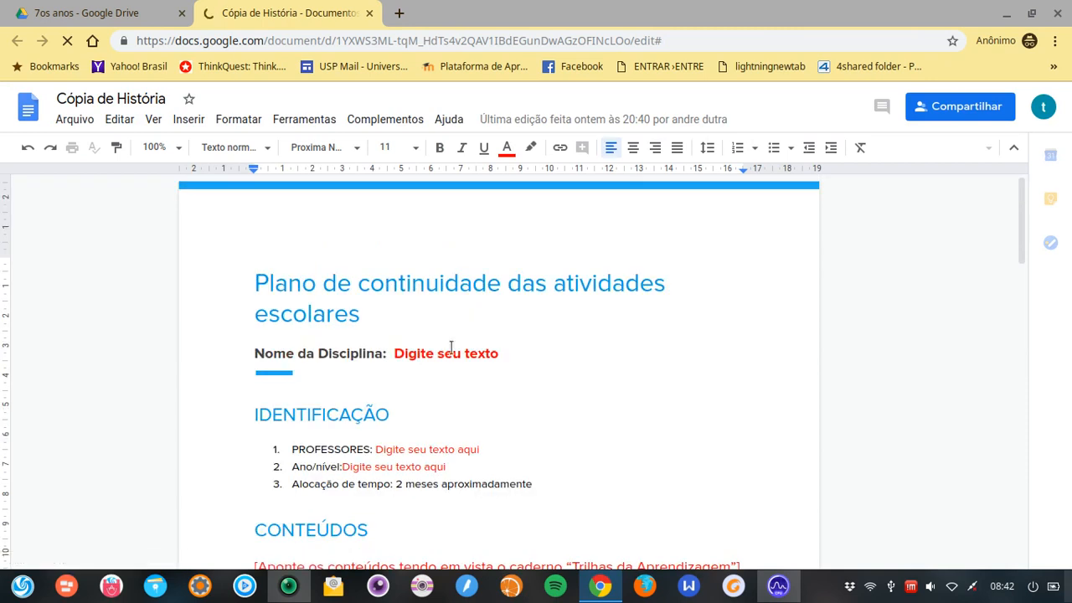
{"action": "left_click_drag", "start_coordinate": [395, 355], "coordinate": [507, 353]}
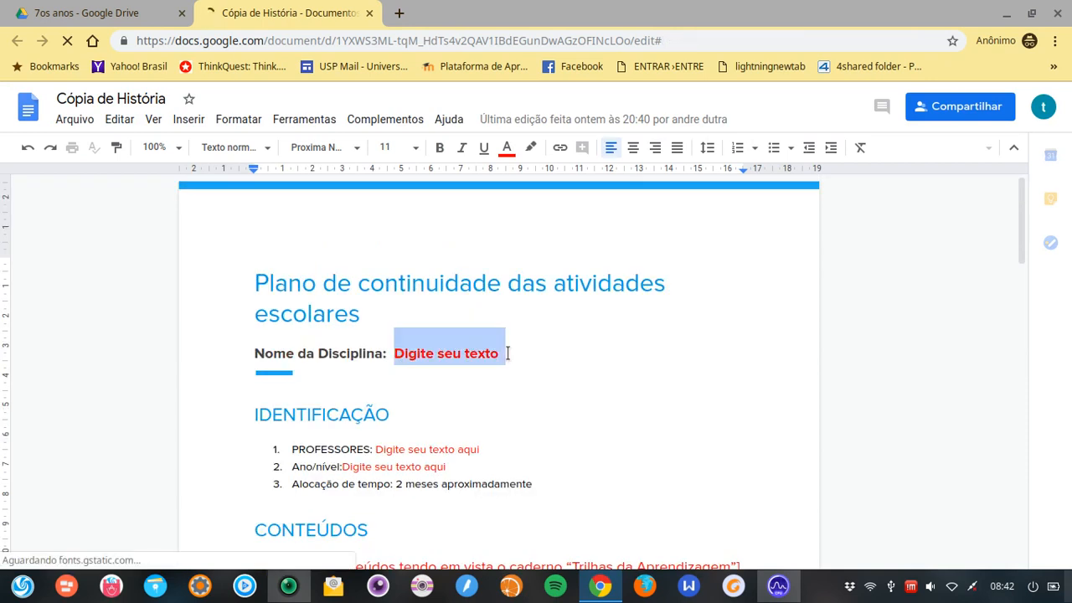
{"action": "key", "text": "BackSpace"}
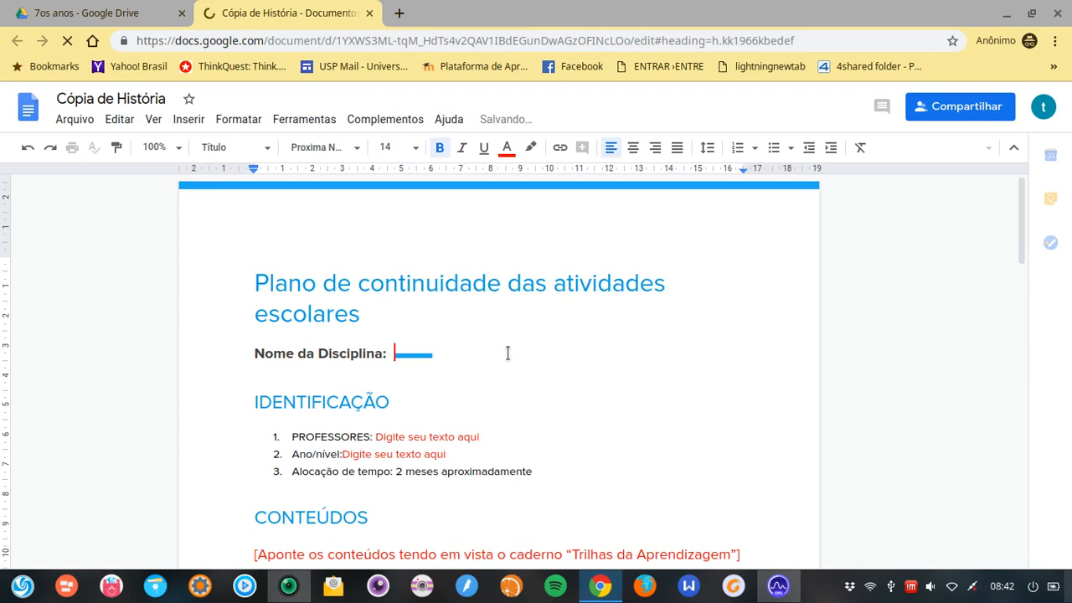
{"action": "type", "text": "Histor"}
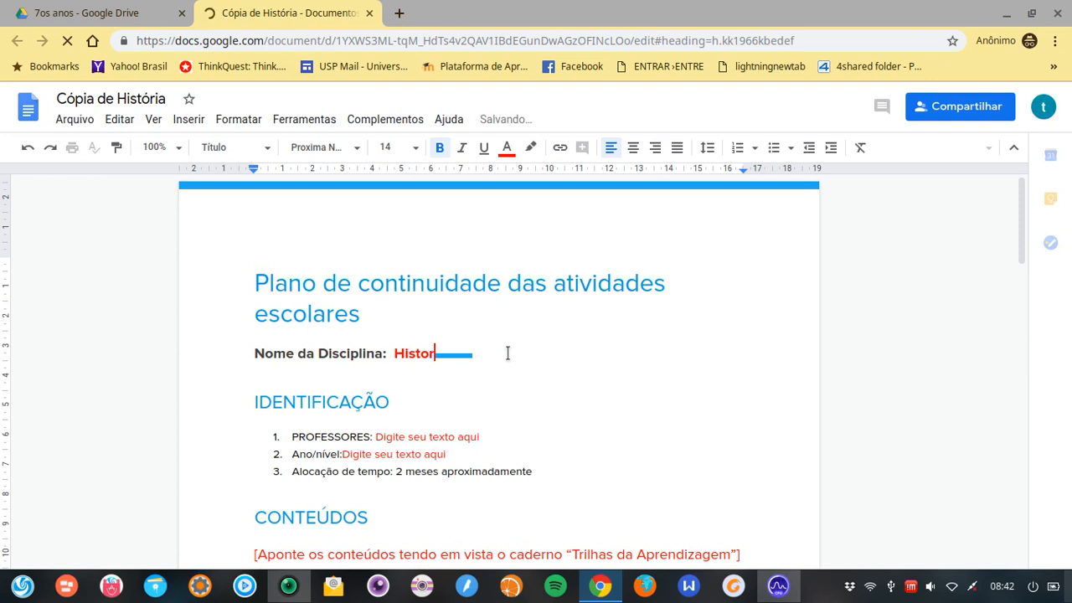
{"action": "type", "text": "ia"}
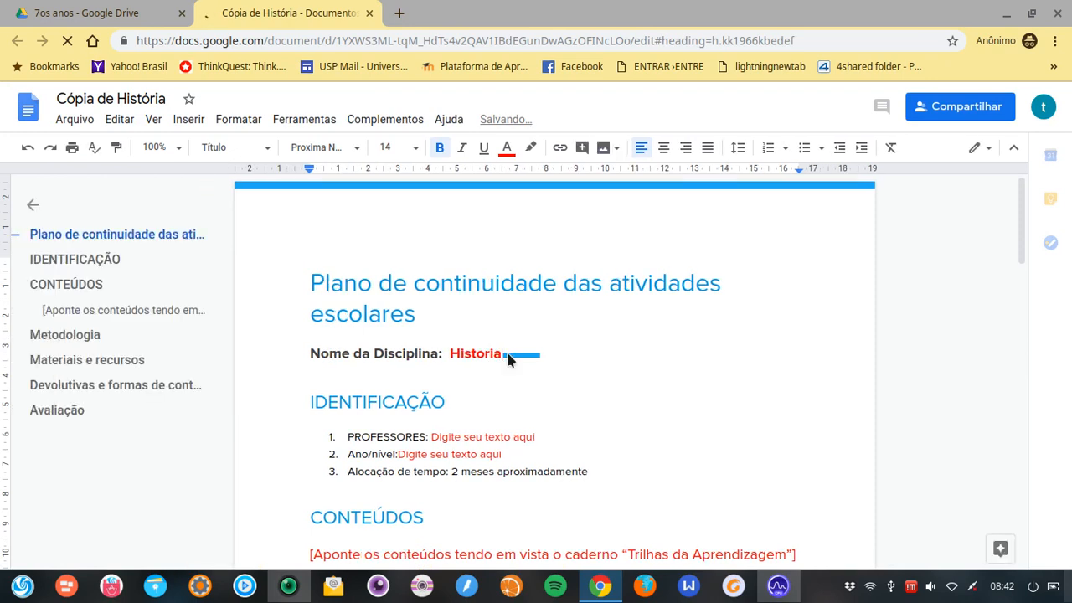
{"action": "key", "text": "BackSpace"}
{"action": "key", "text": "BackSpace"}
{"action": "type", "text": "óri"}
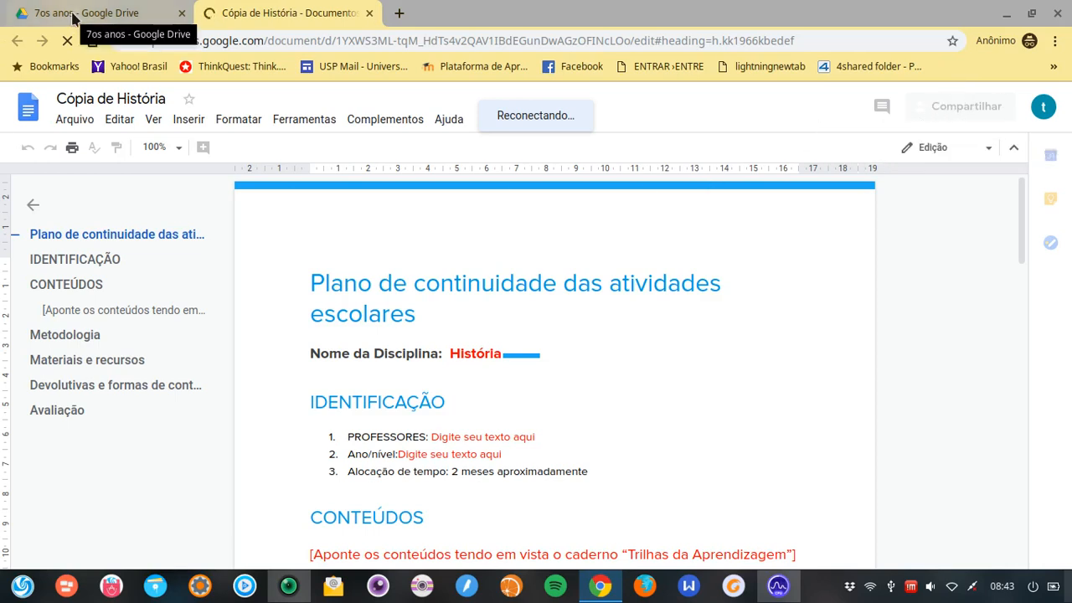
Close the Cópia de História tab after it saves, and show Compartilhados comigo in Drive
{"action": "left_click", "coordinate": [369, 13]}
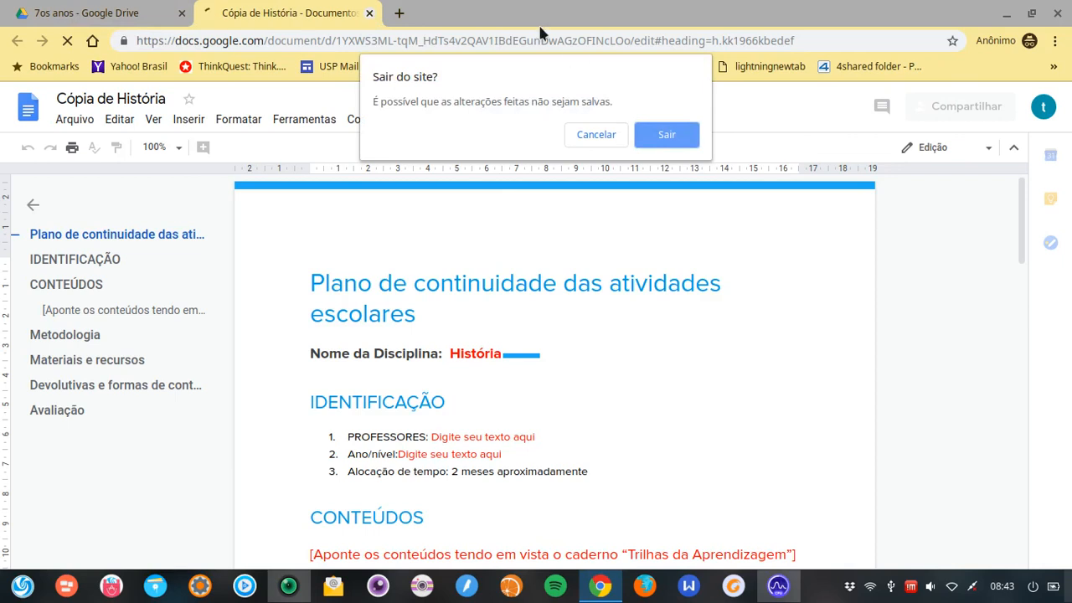
{"action": "left_click", "coordinate": [603, 134]}
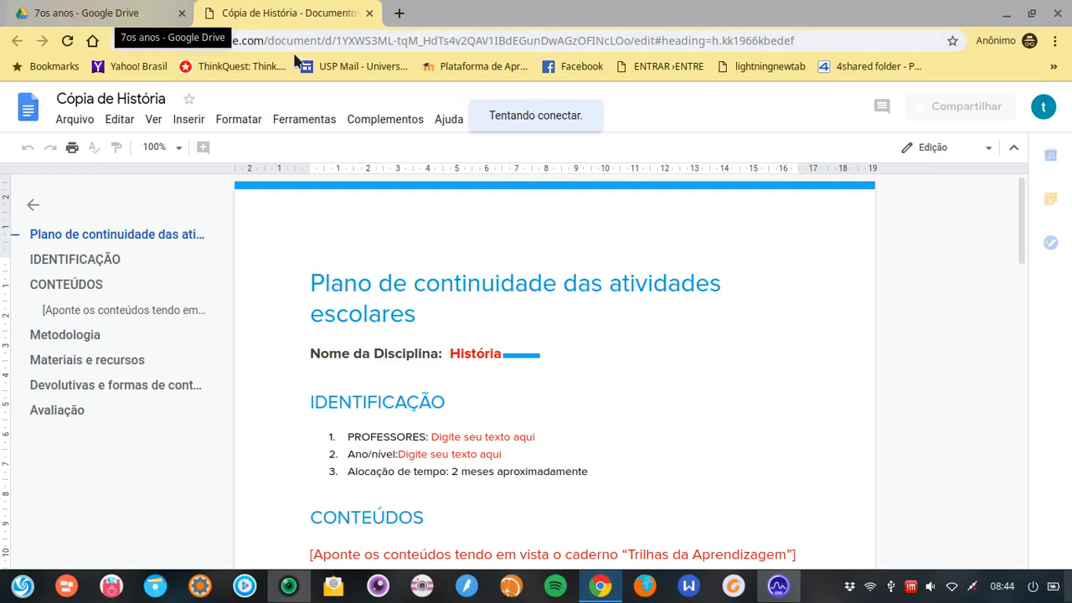
{"action": "left_click", "coordinate": [117, 15]}
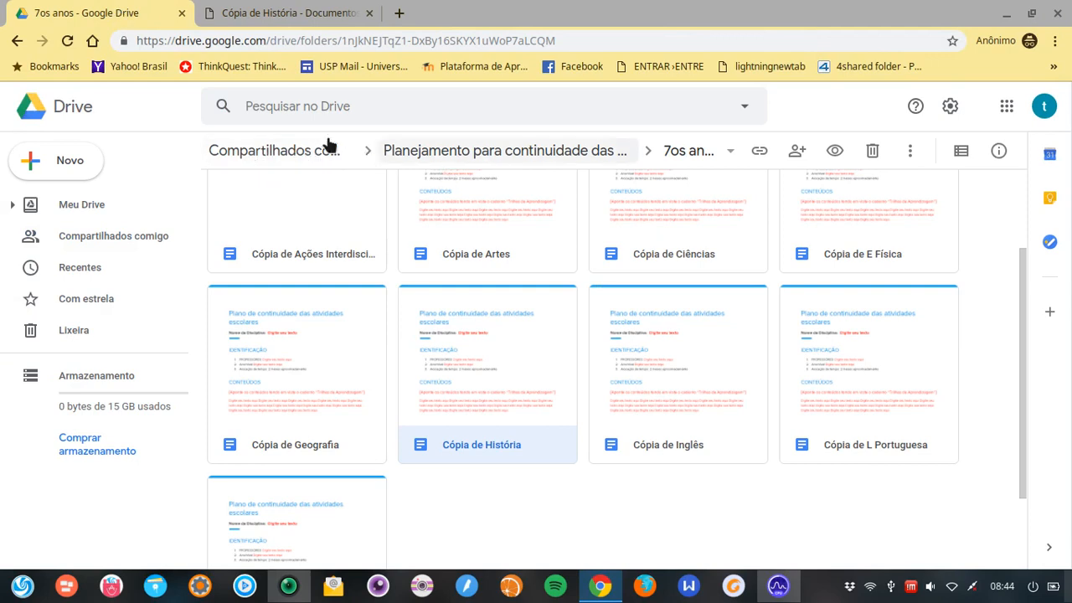
{"action": "left_click", "coordinate": [289, 11]}
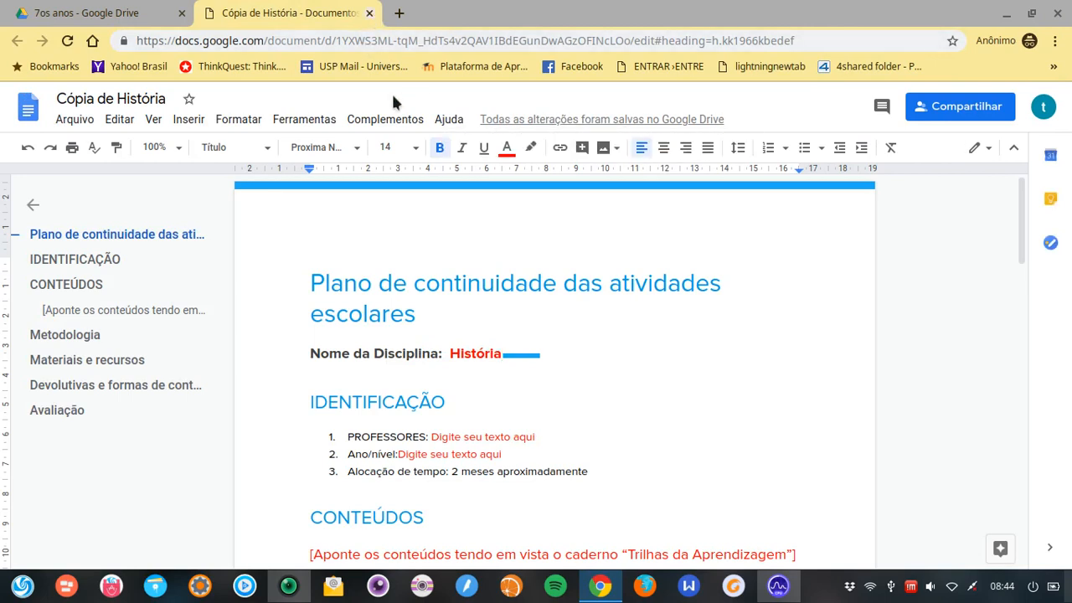
{"action": "left_click", "coordinate": [370, 14]}
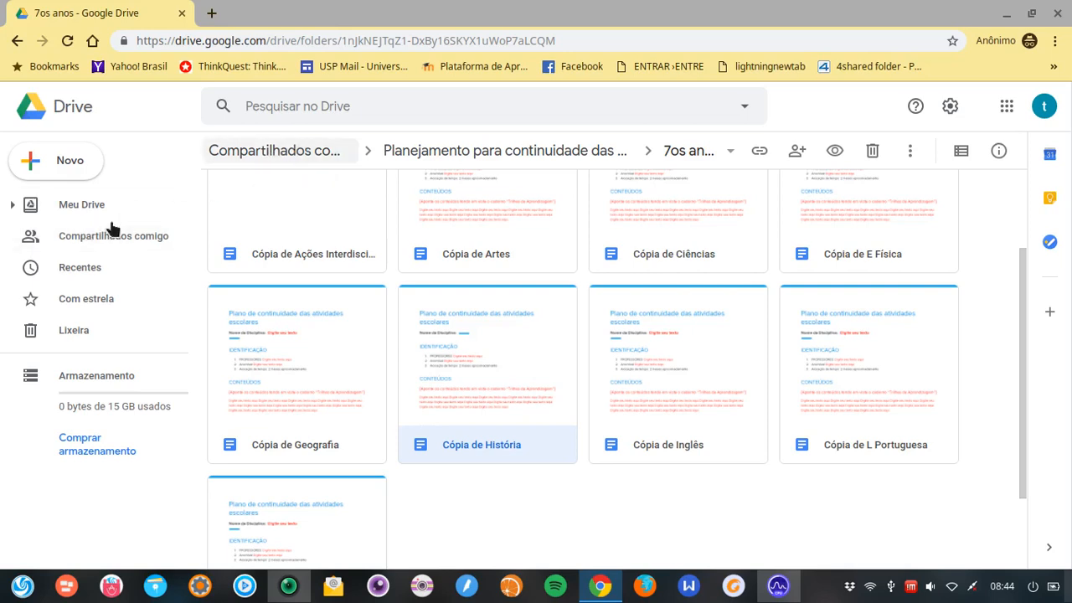
{"action": "left_click", "coordinate": [105, 238]}
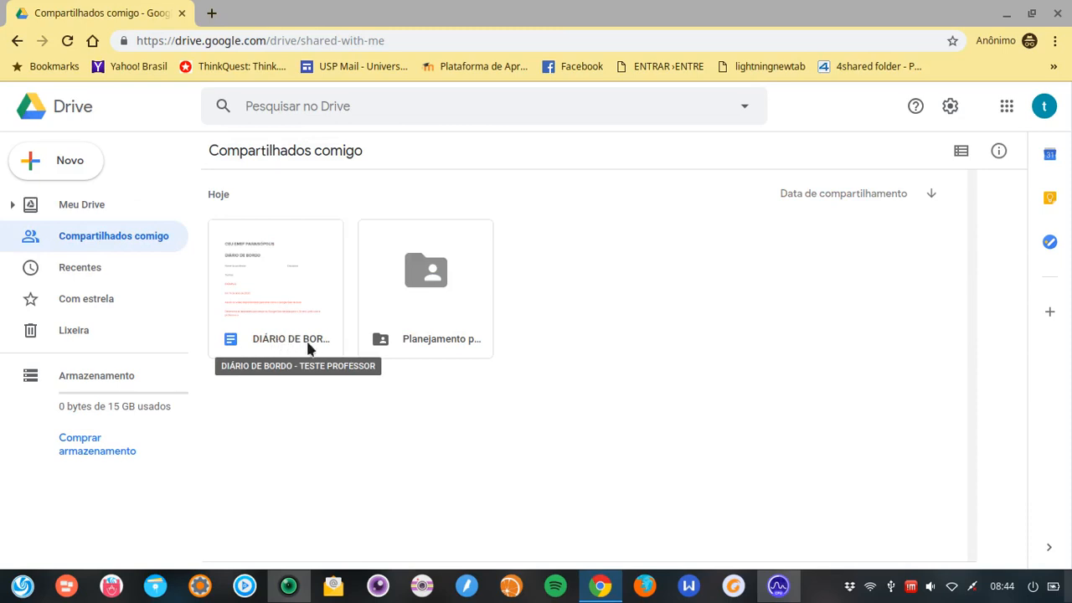
Open the DIÁRIO DE BORDO - TESTE PROFESSOR document
{"action": "double_click", "coordinate": [297, 291]}
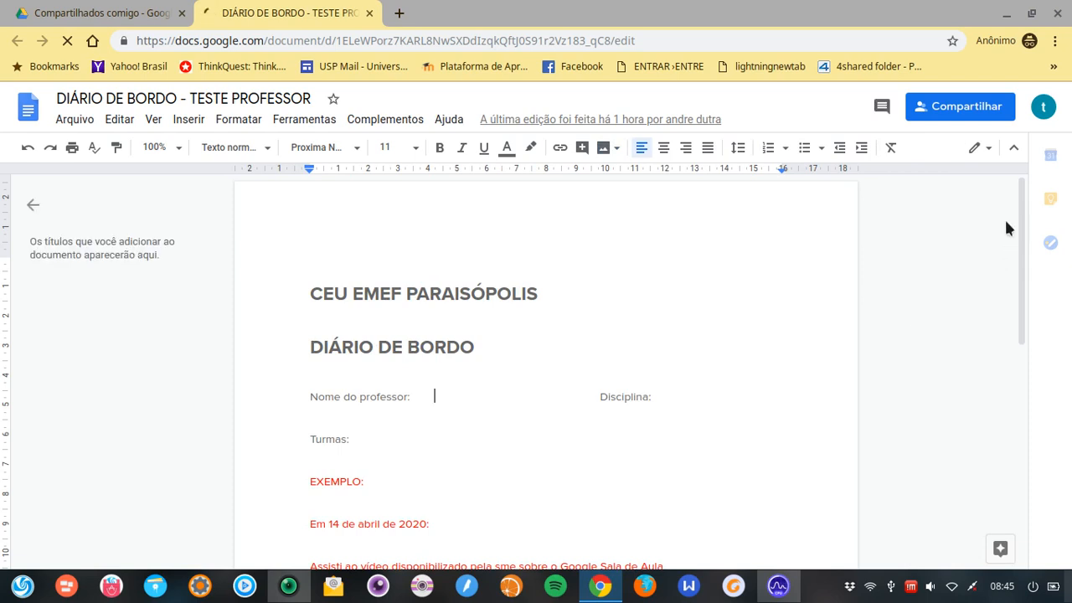
Fill the diary header with the teacher's name, Disciplina 'varias' and Turmas 'todas'
{"action": "scroll", "coordinate": [1006, 228], "scroll_direction": "down", "scroll_amount": 1}
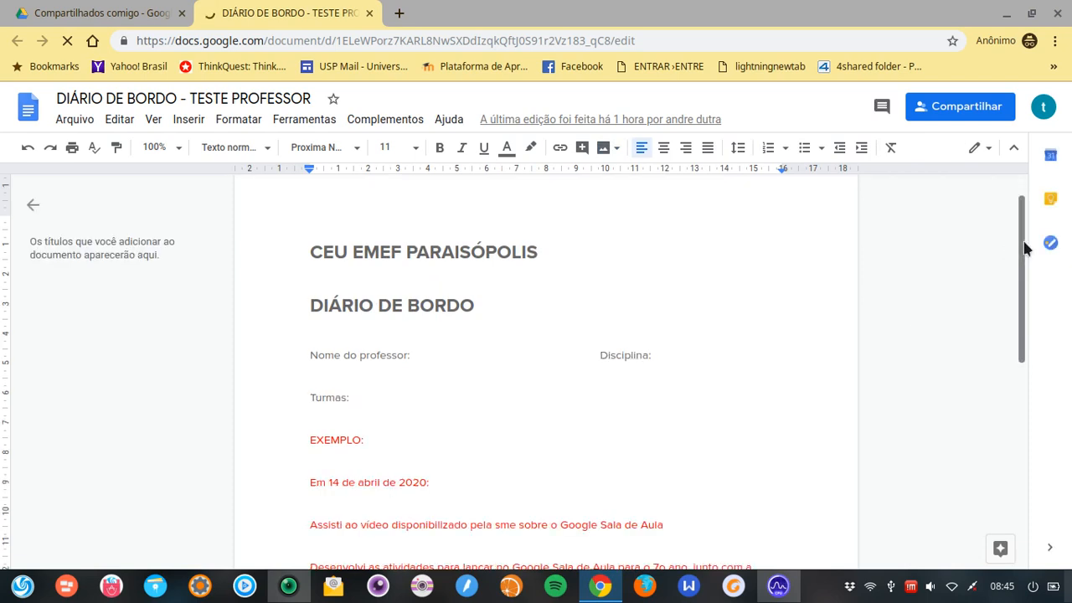
{"action": "scroll", "coordinate": [464, 299], "scroll_direction": "down", "scroll_amount": 1}
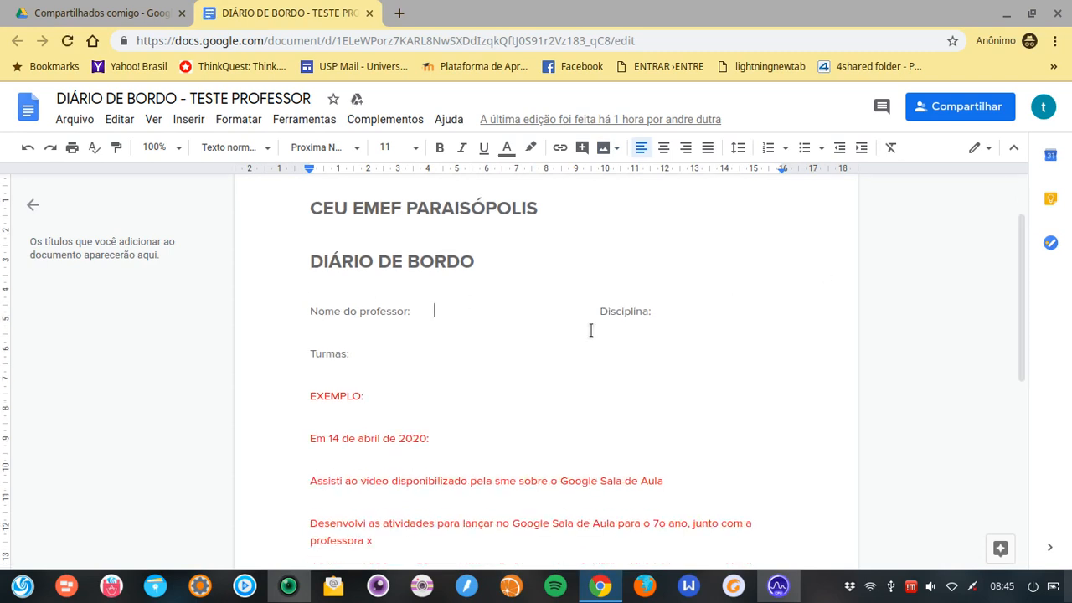
{"action": "type", "text": "professo "}
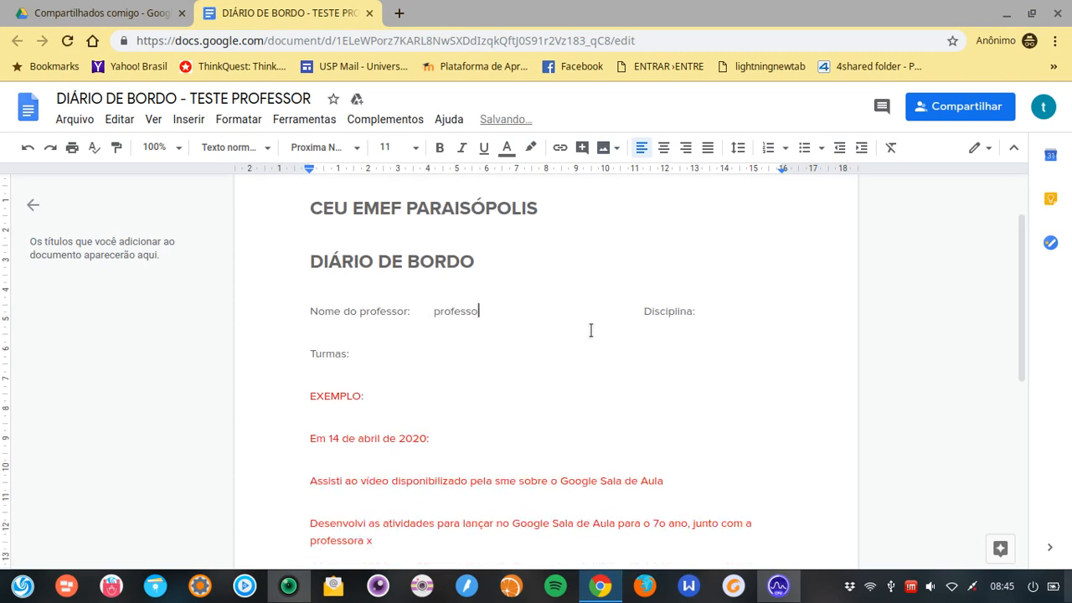
{"action": "type", "text": "r"}
{"action": "left_click", "coordinate": [726, 314]}
{"action": "type", "text": "varias"}
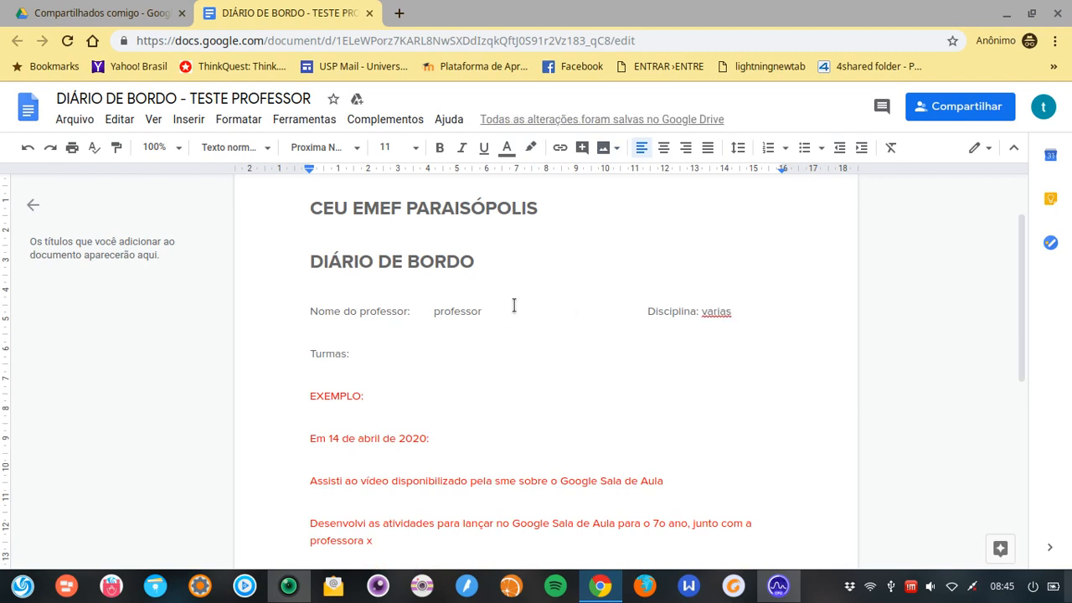
{"action": "left_click", "coordinate": [514, 310]}
{"action": "type", "text": "teste"}
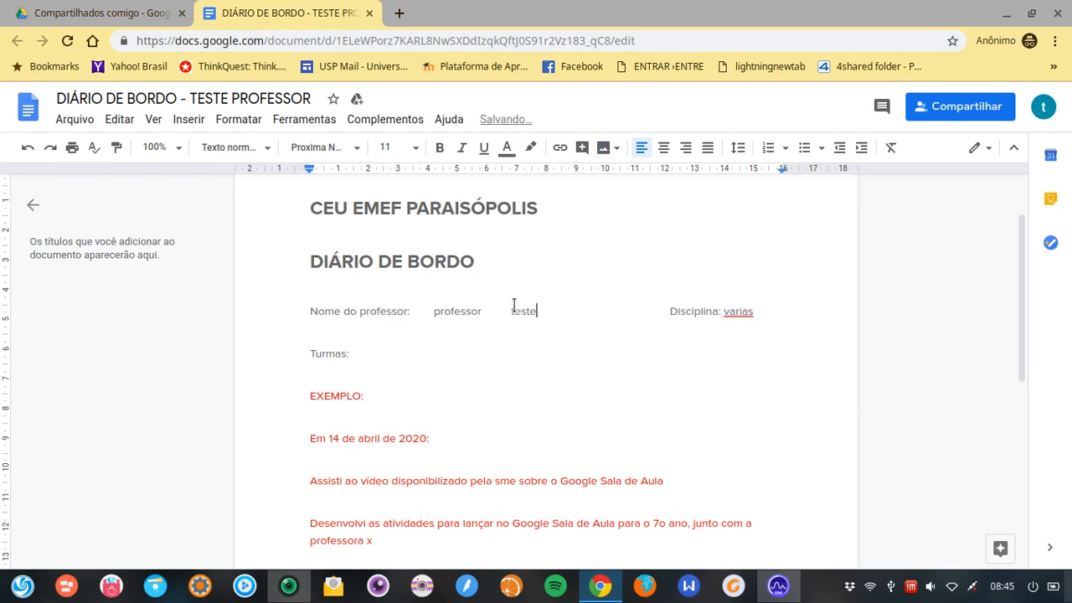
{"action": "left_click", "coordinate": [425, 353]}
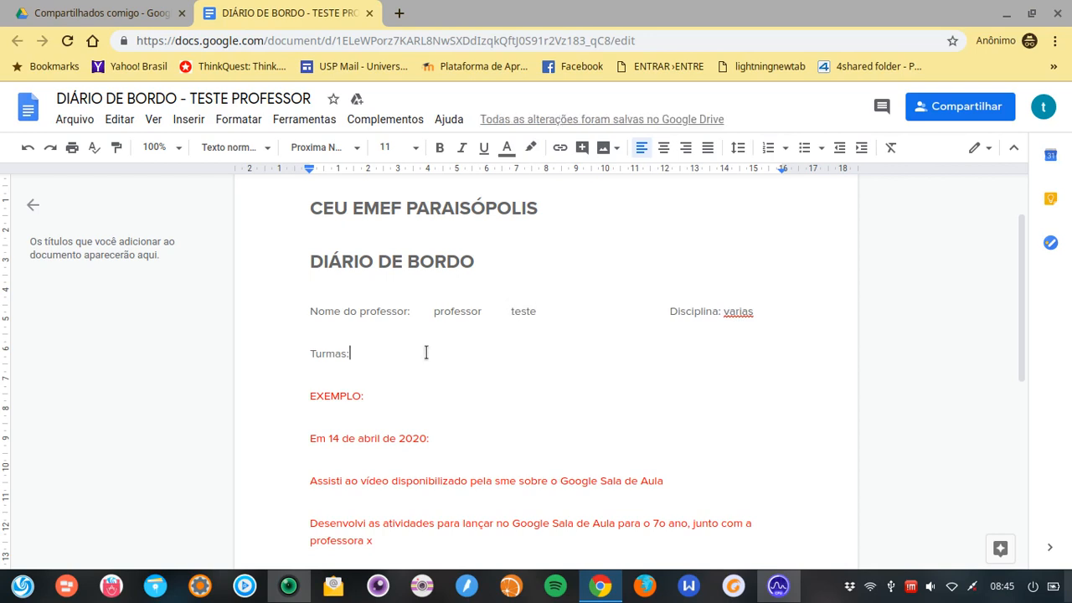
{"action": "type", "text": "todas"}
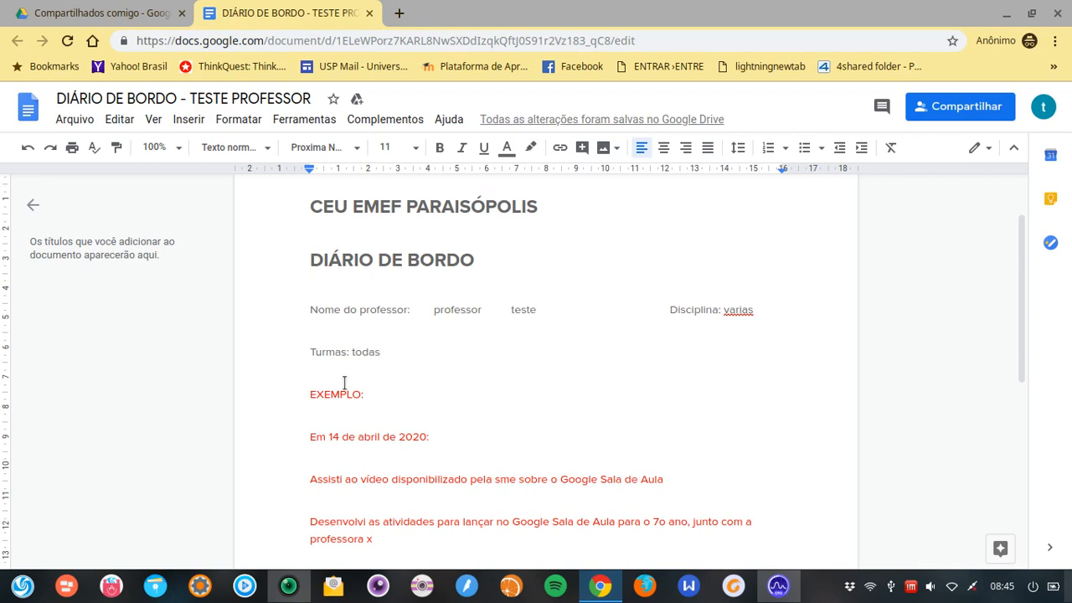
{"action": "scroll", "coordinate": [309, 331], "scroll_direction": "down", "scroll_amount": 5}
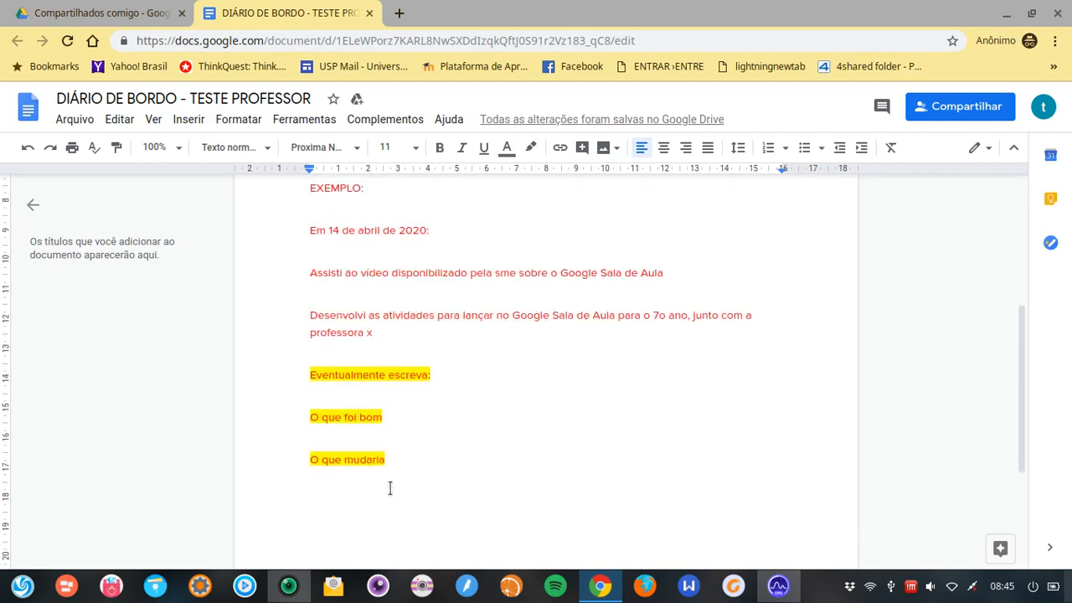
Under 'O que mudaria', write '15 de abril', 'hoje comecei o dia compartilhando arquivos para os professores' and 'também fiz um vídeo tutorial'
{"action": "left_click", "coordinate": [323, 493]}
{"action": "key", "text": "Return"}
{"action": "type", "text": "15 de abril"}
{"action": "key", "text": "Return"}
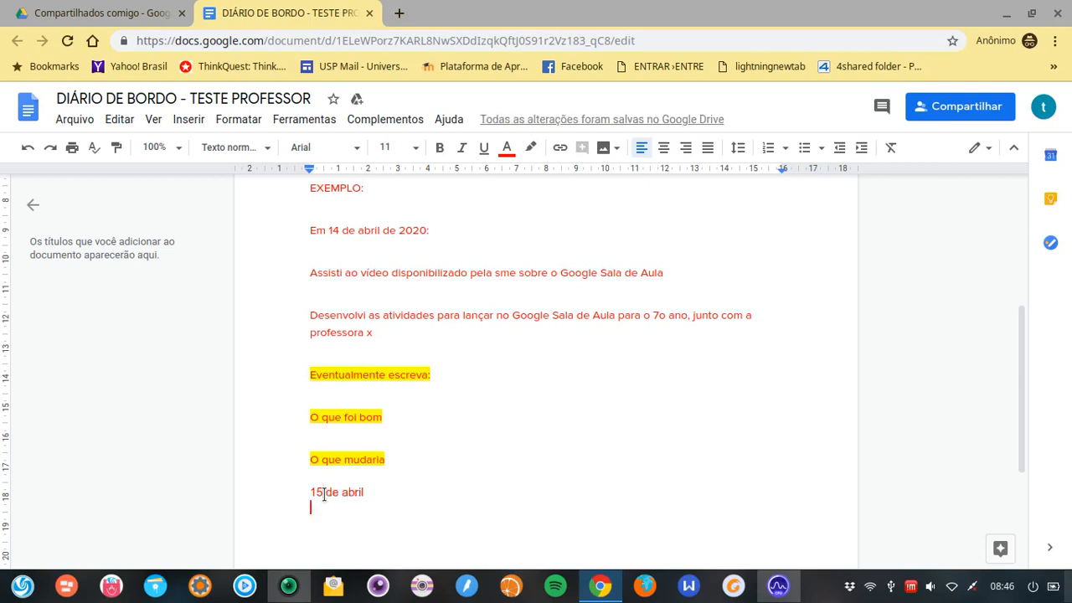
{"action": "type", "text": "hoje comecei o "}
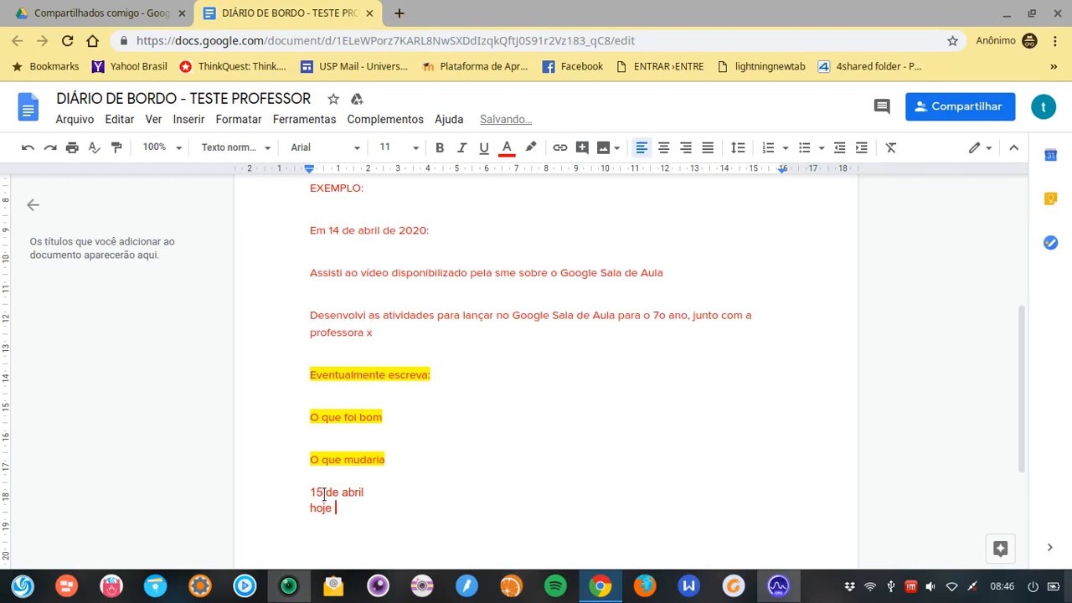
{"action": "type", "text": "dia compartil"}
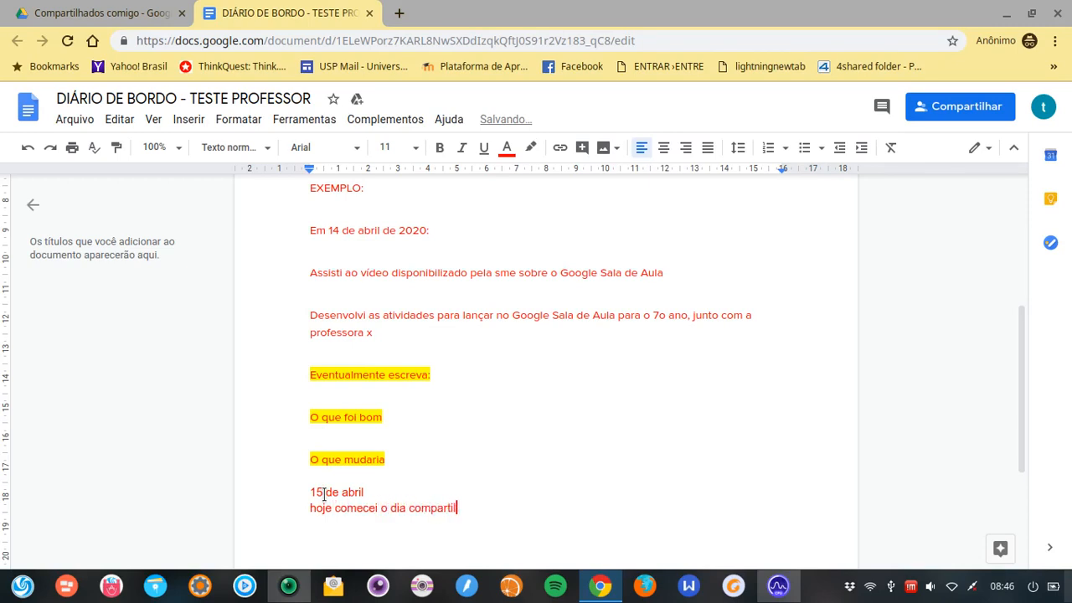
{"action": "type", "text": "hando arquivos para os professores"}
{"action": "key", "text": "Return"}
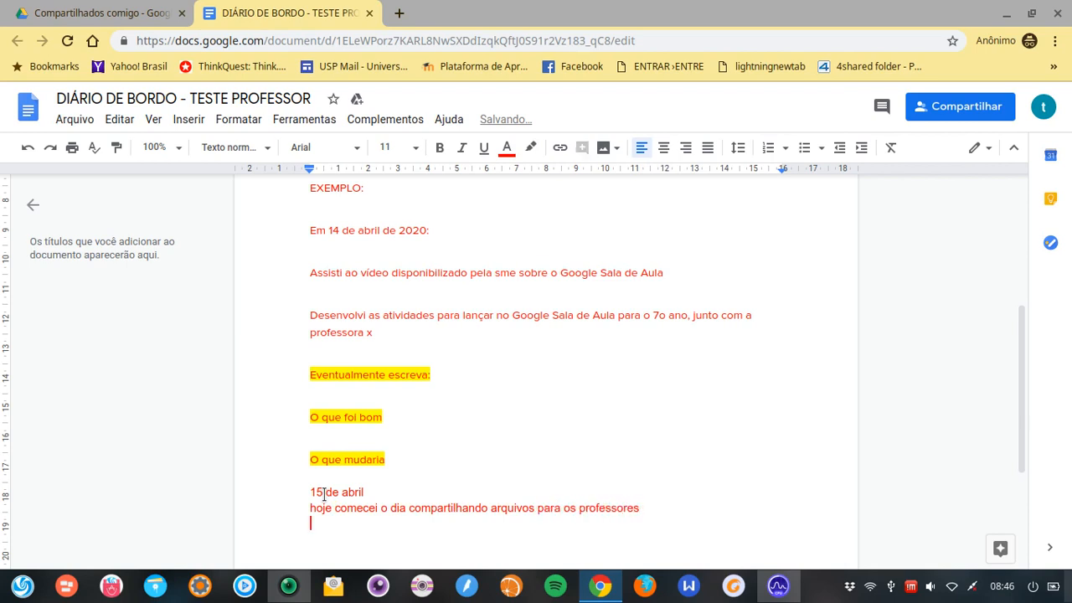
{"action": "type", "text": "também fiz um v"}
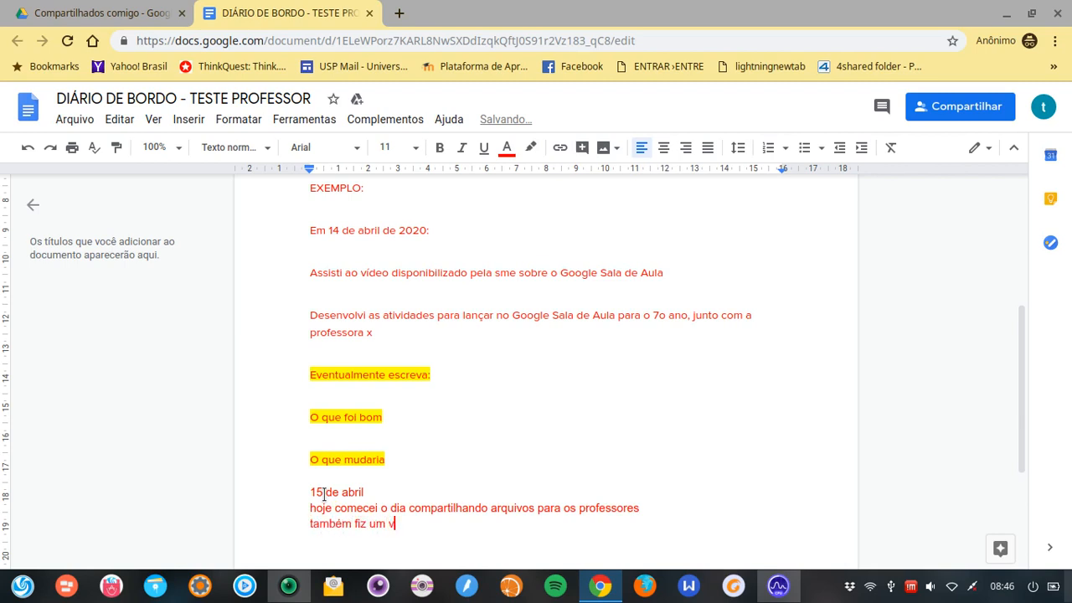
{"action": "type", "text": "ídeo tutorial"}
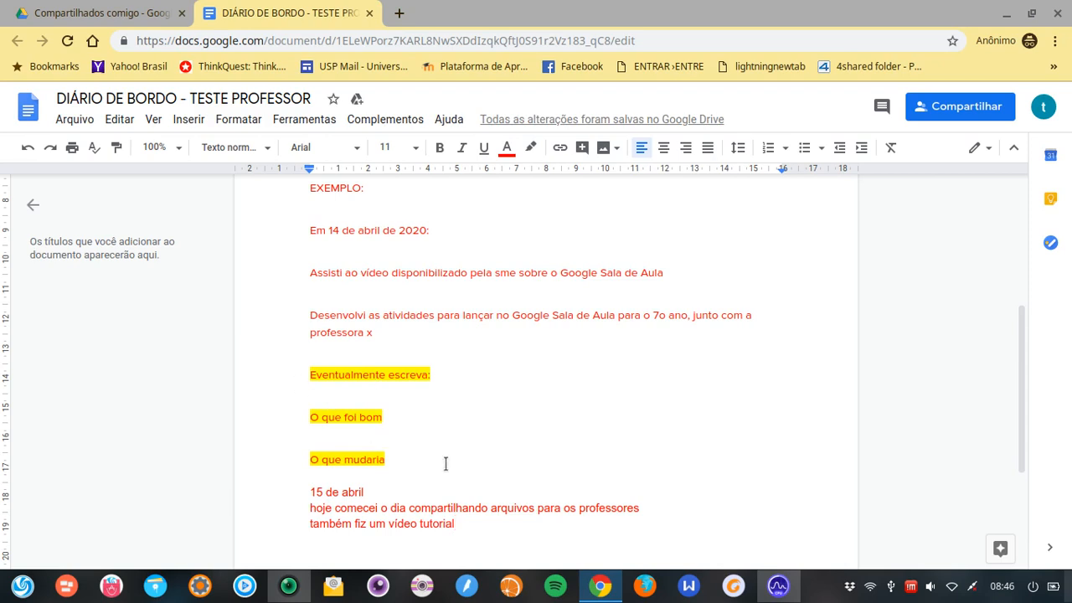
{"action": "key", "text": "Return"}
{"action": "scroll", "coordinate": [955, 380], "scroll_direction": "down", "scroll_amount": 2}
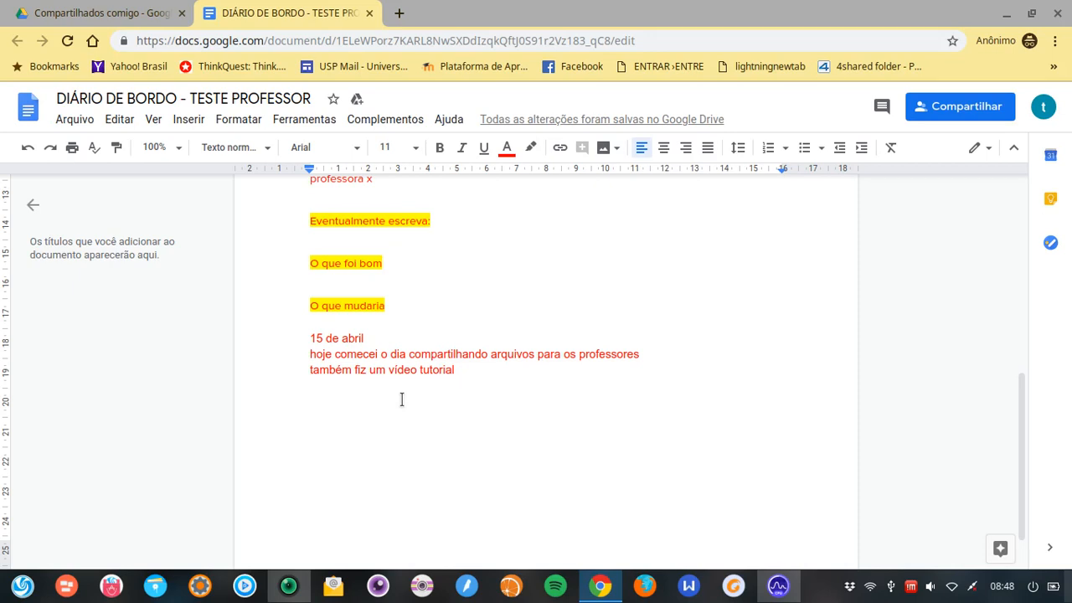
{"action": "scroll", "coordinate": [192, 390], "scroll_direction": "up", "scroll_amount": 3}
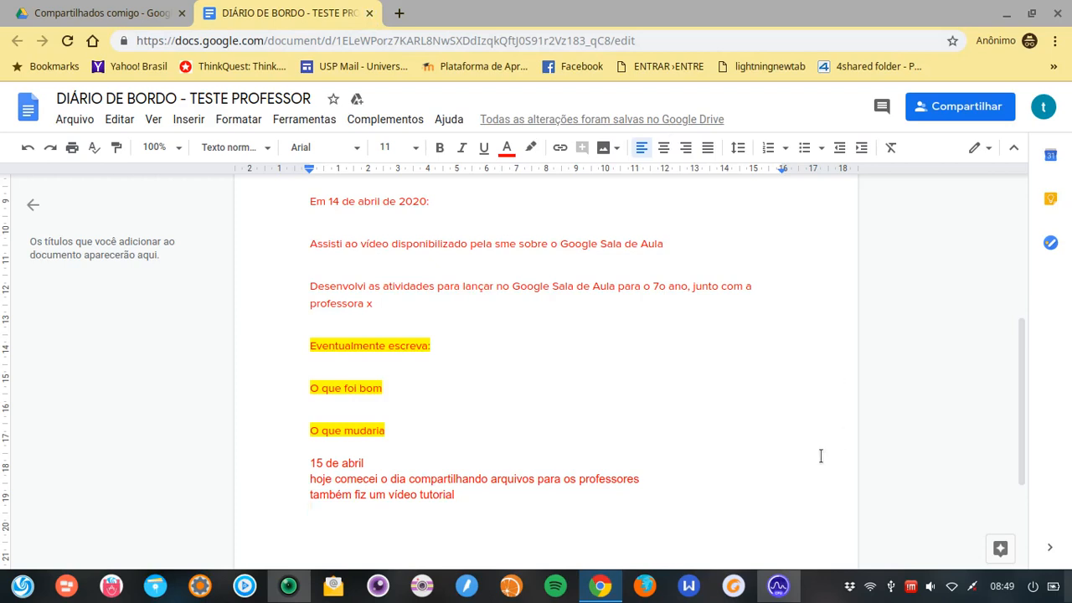
Minimize the document, close the Google Classroom window, and bring up the vokoscreen recorder window
{"action": "left_click", "coordinate": [289, 586]}
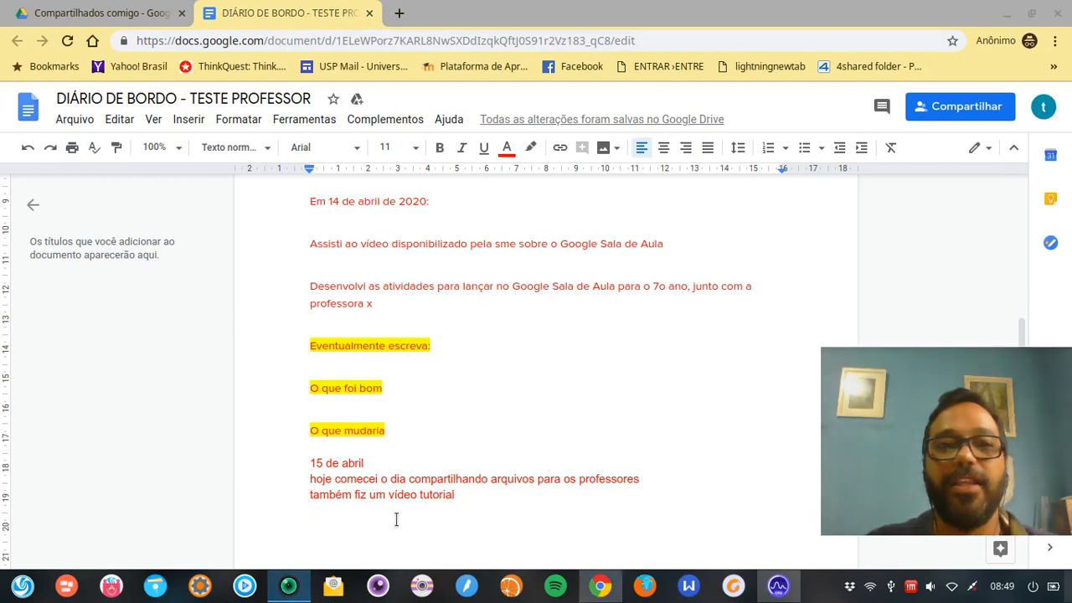
{"action": "left_click", "coordinate": [1001, 17]}
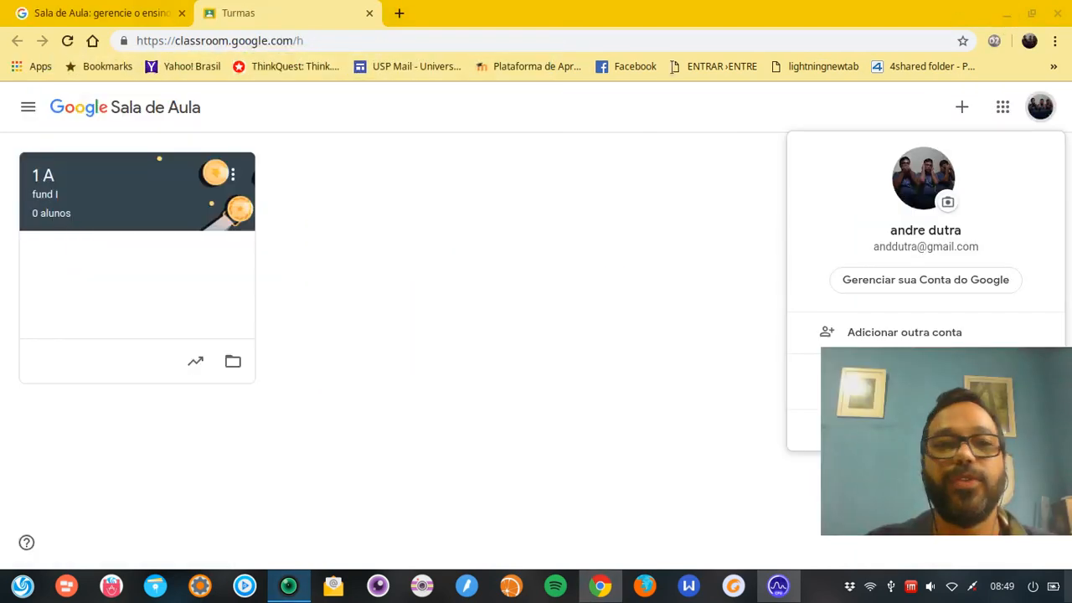
{"action": "left_click", "coordinate": [1057, 13]}
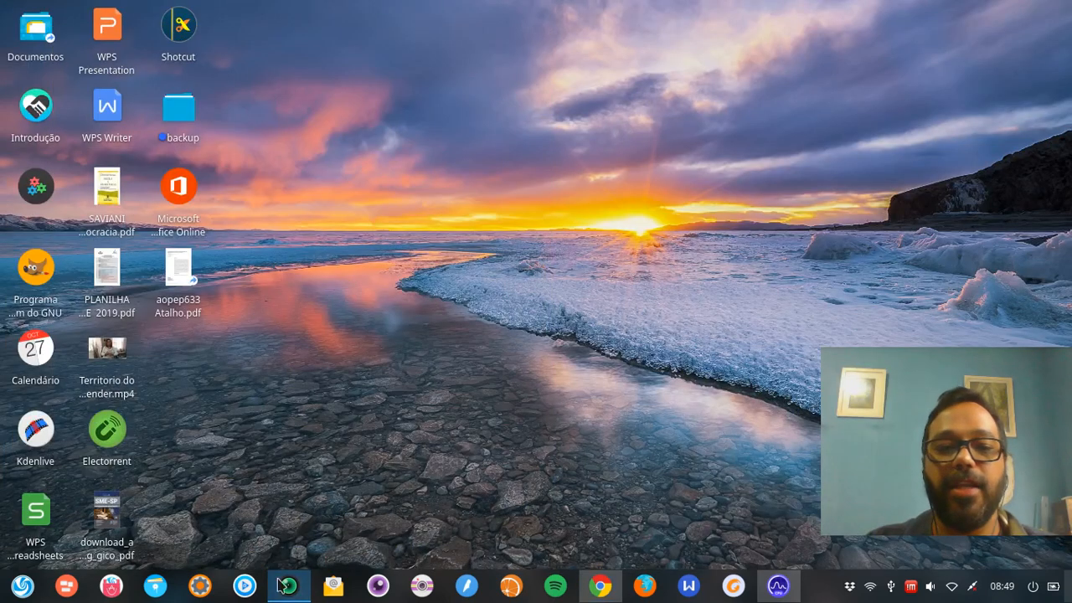
{"action": "left_click", "coordinate": [289, 586]}
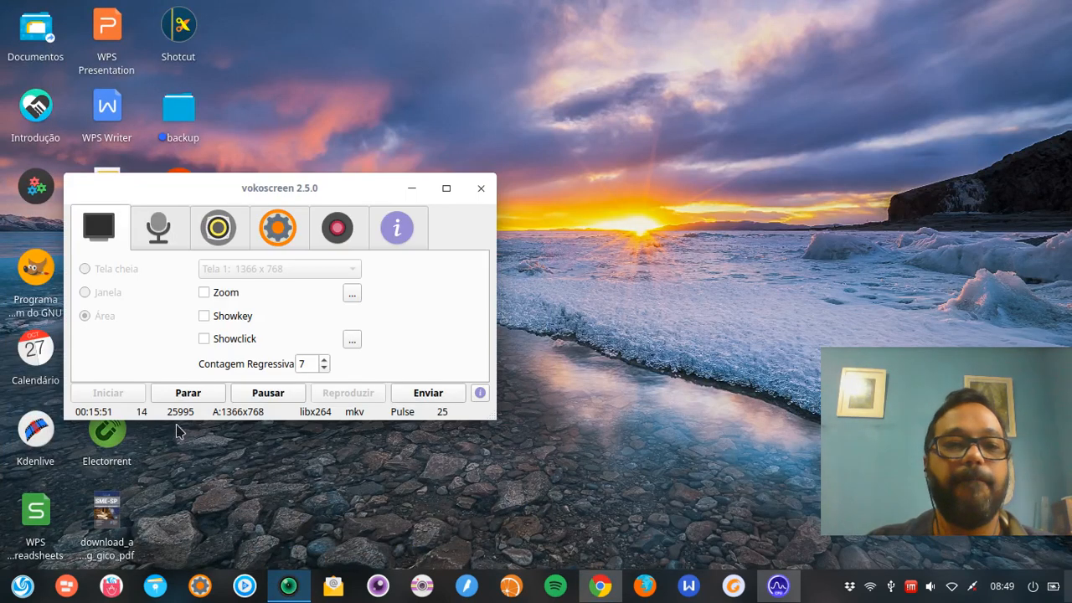